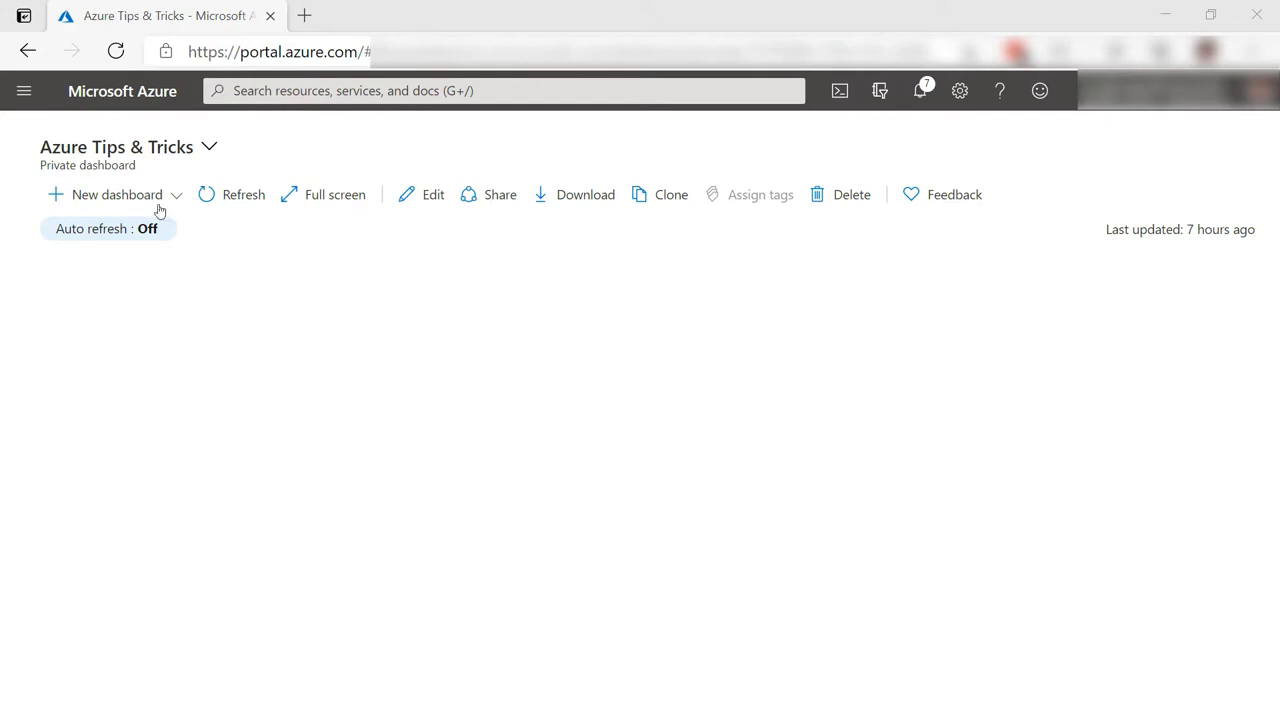
Find Azure Purview in the Marketplace by searching for "purview" and start creating a Purview account
click(24, 90)
click(72, 130)
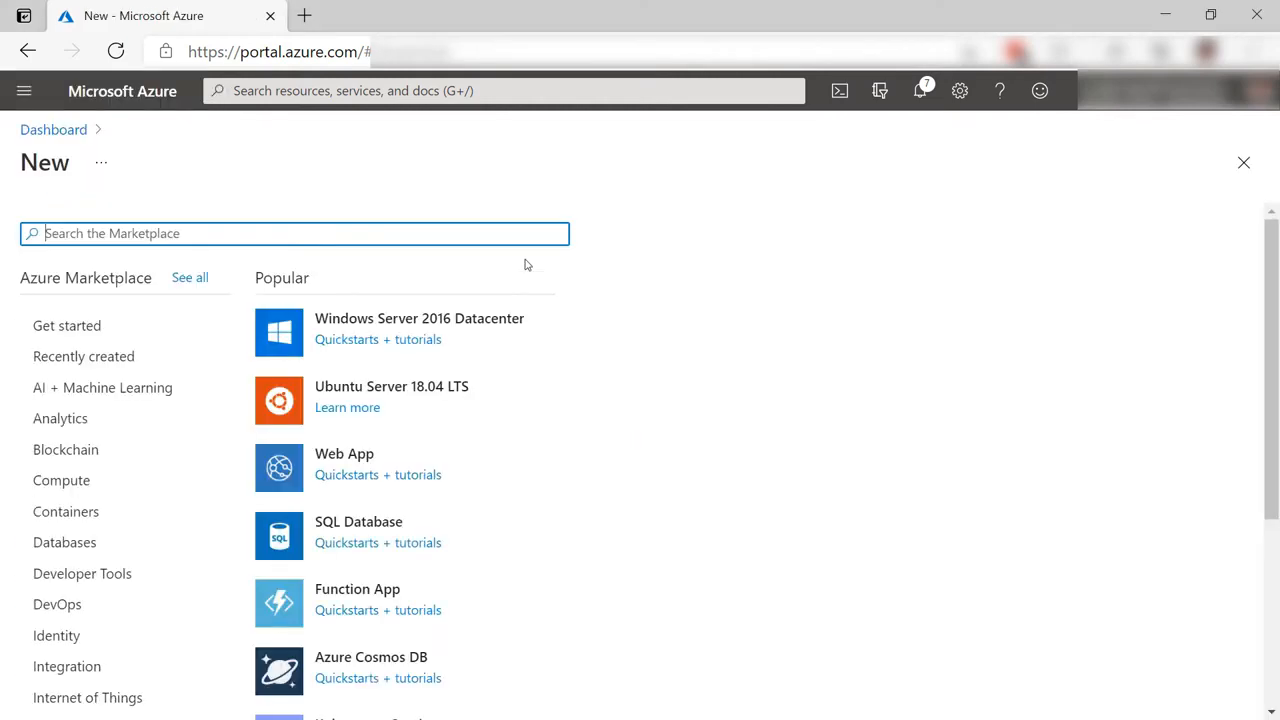
text(purview)
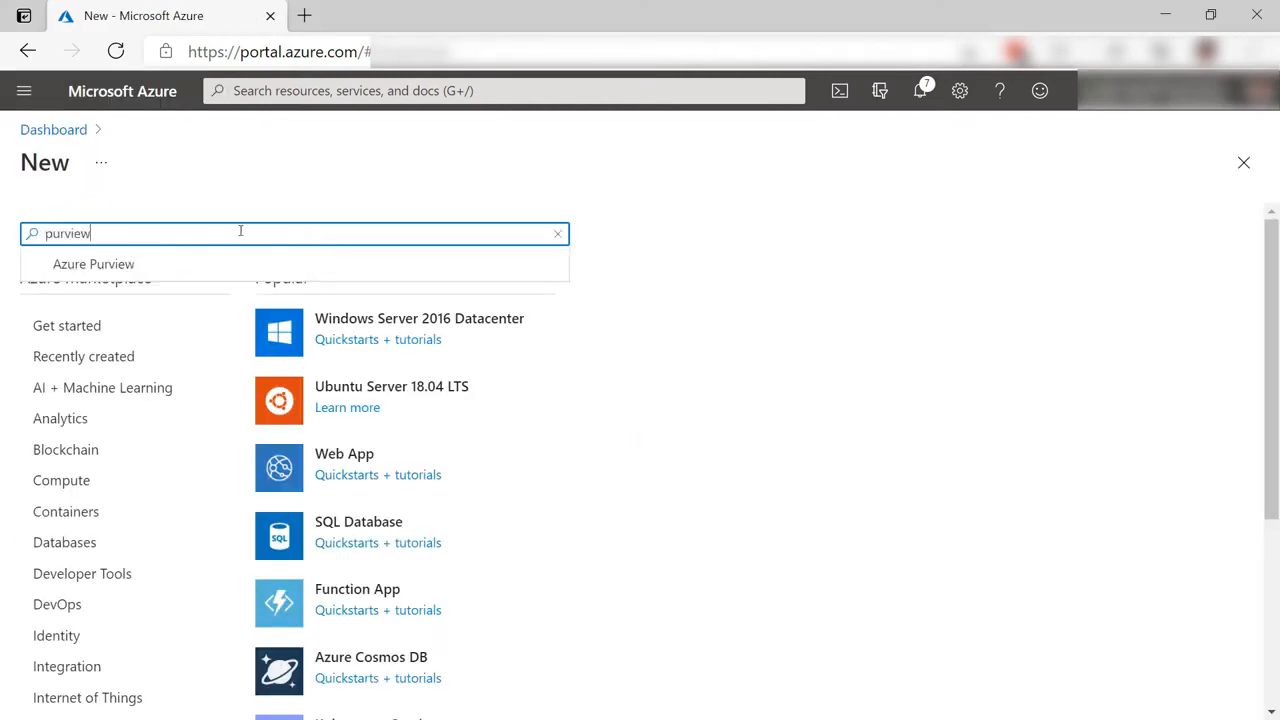
click(152, 265)
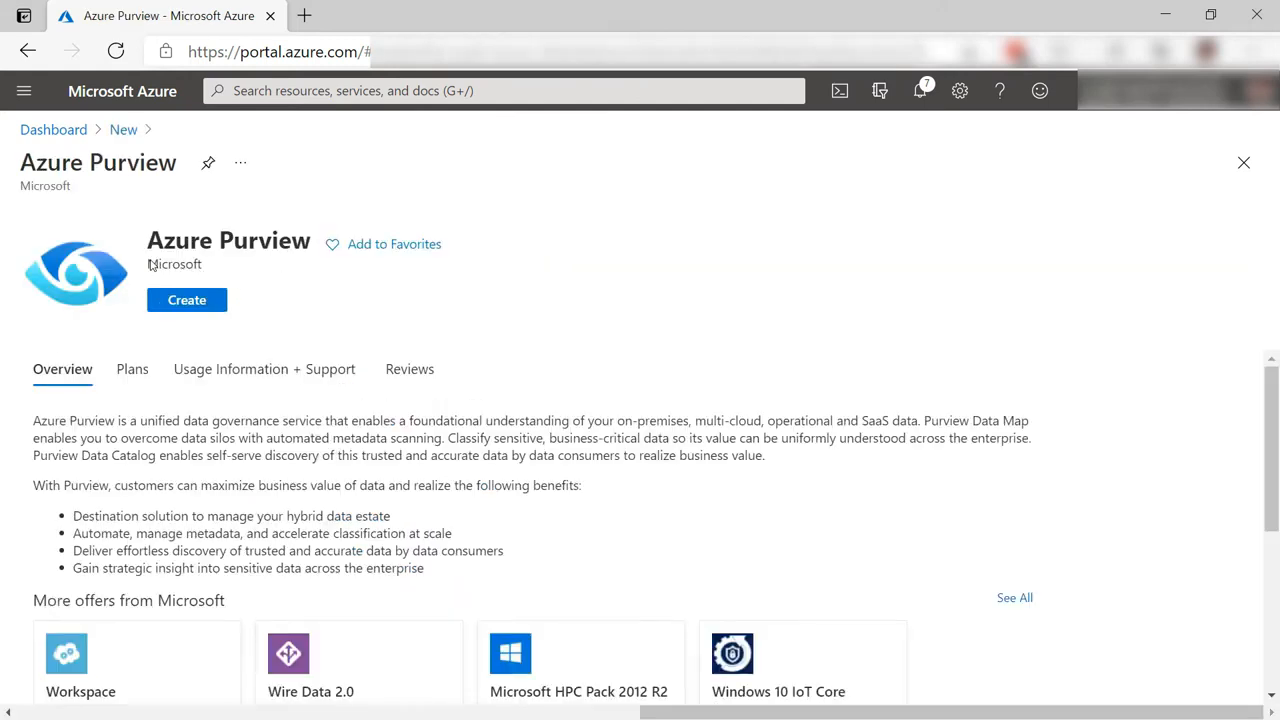
click(196, 302)
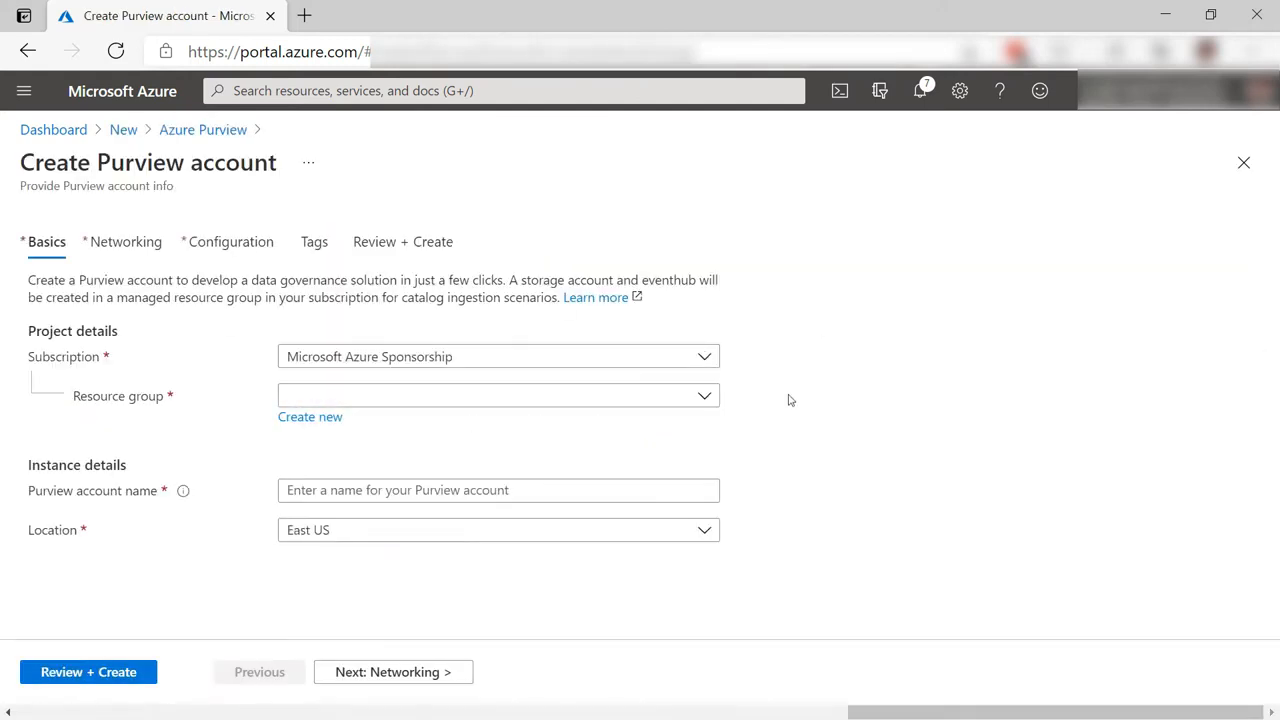
Assign the Purview account to resource group azuretipsandtricks, name it mytipspurview, and proceed to the networking settings
click(665, 400)
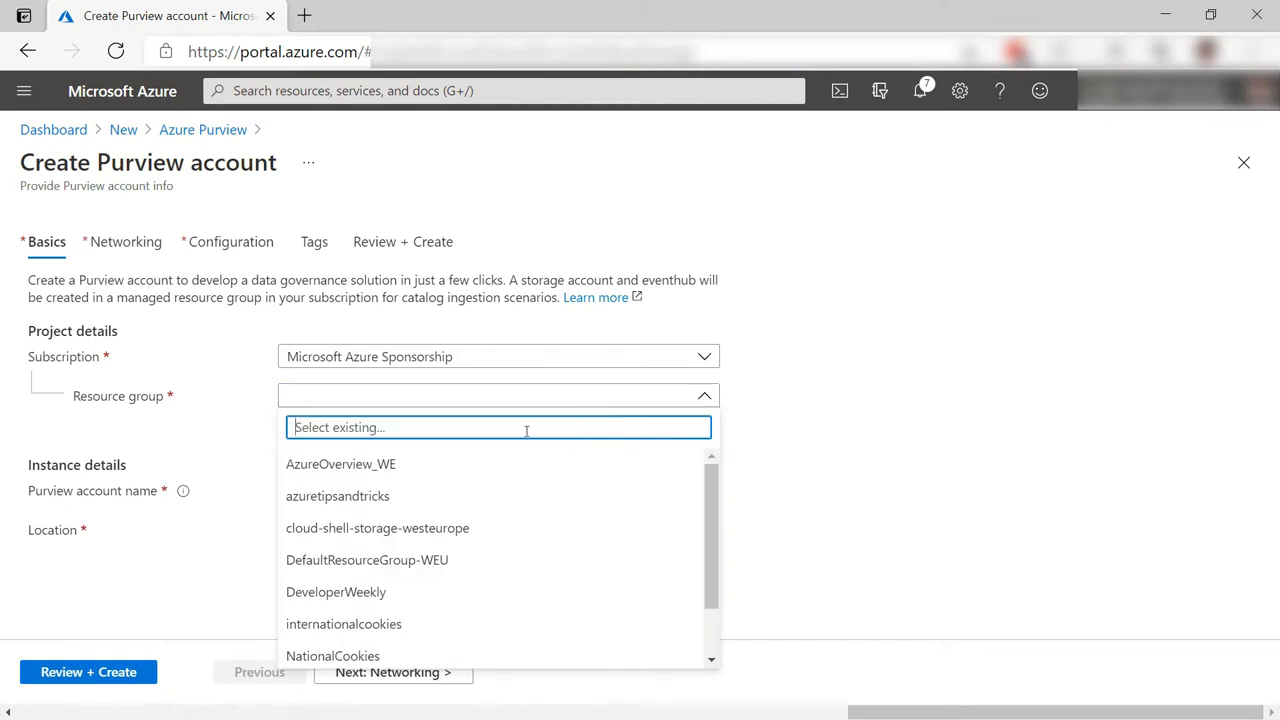
click(437, 496)
click(429, 490)
text(myti)
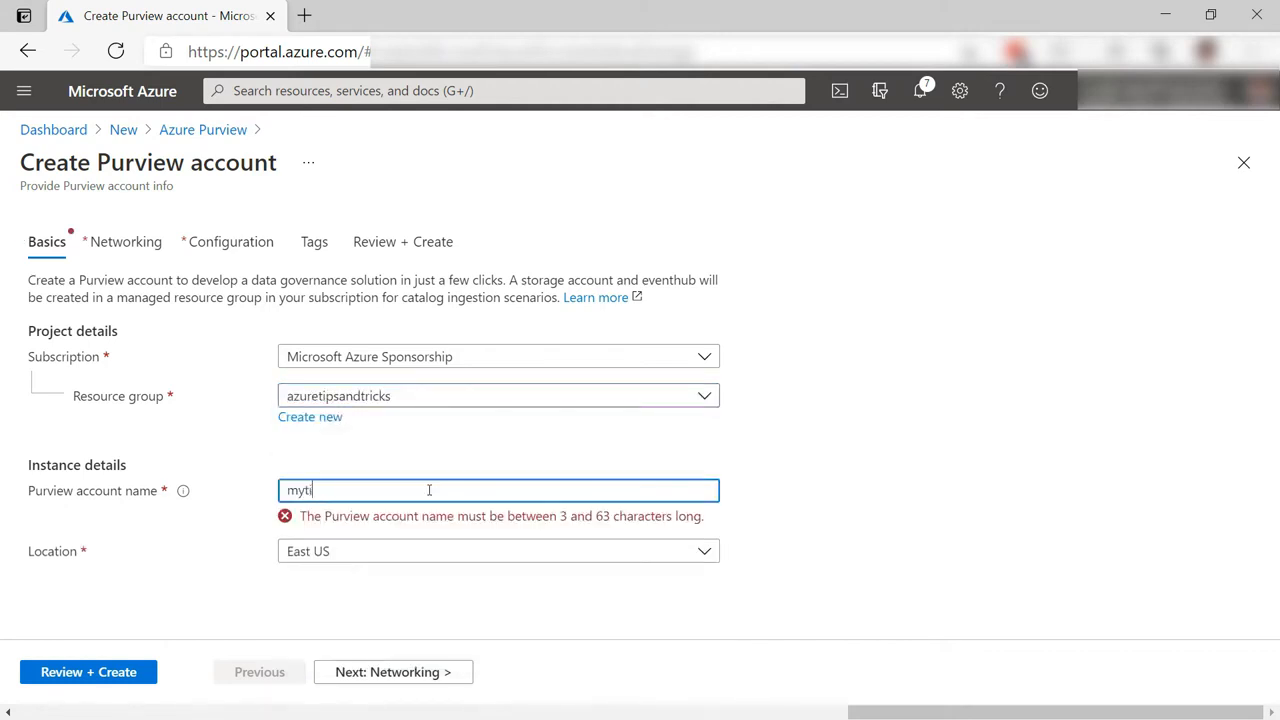
text(pspurview)
click(393, 680)
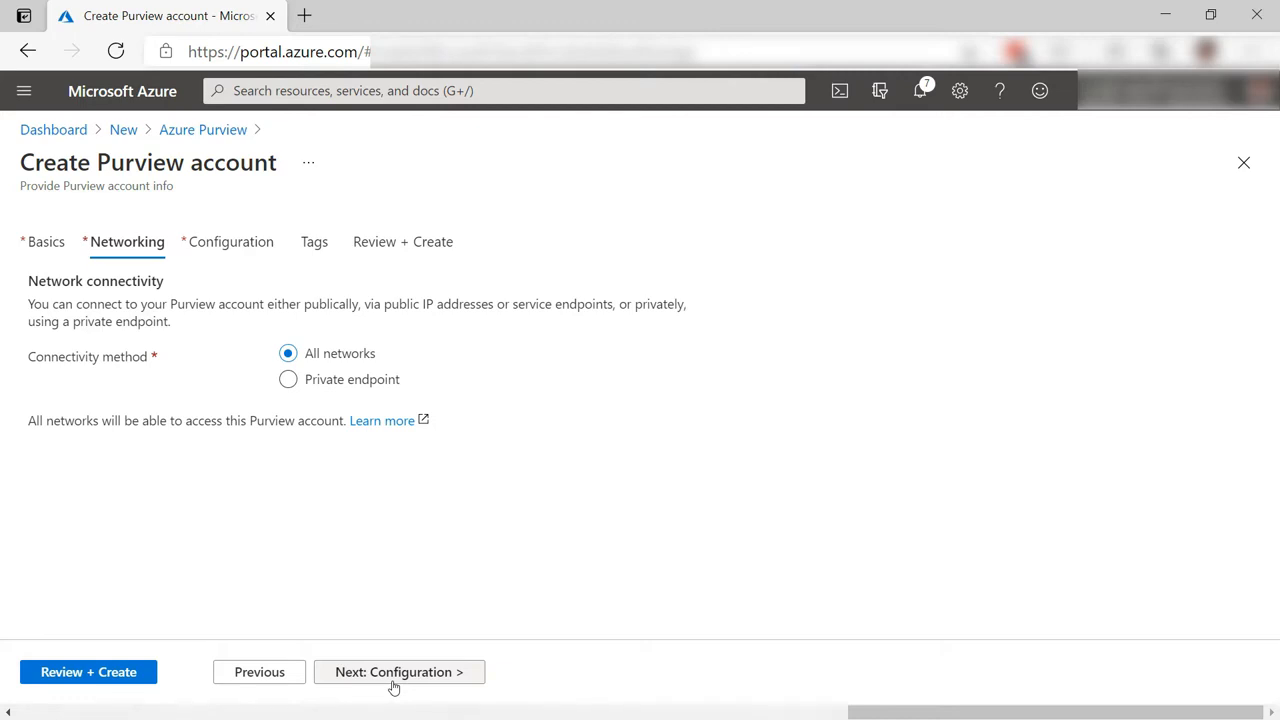
Accept all-networks connectivity and the 4 capacity units platform size, review the settings, and create the Purview account
click(394, 684)
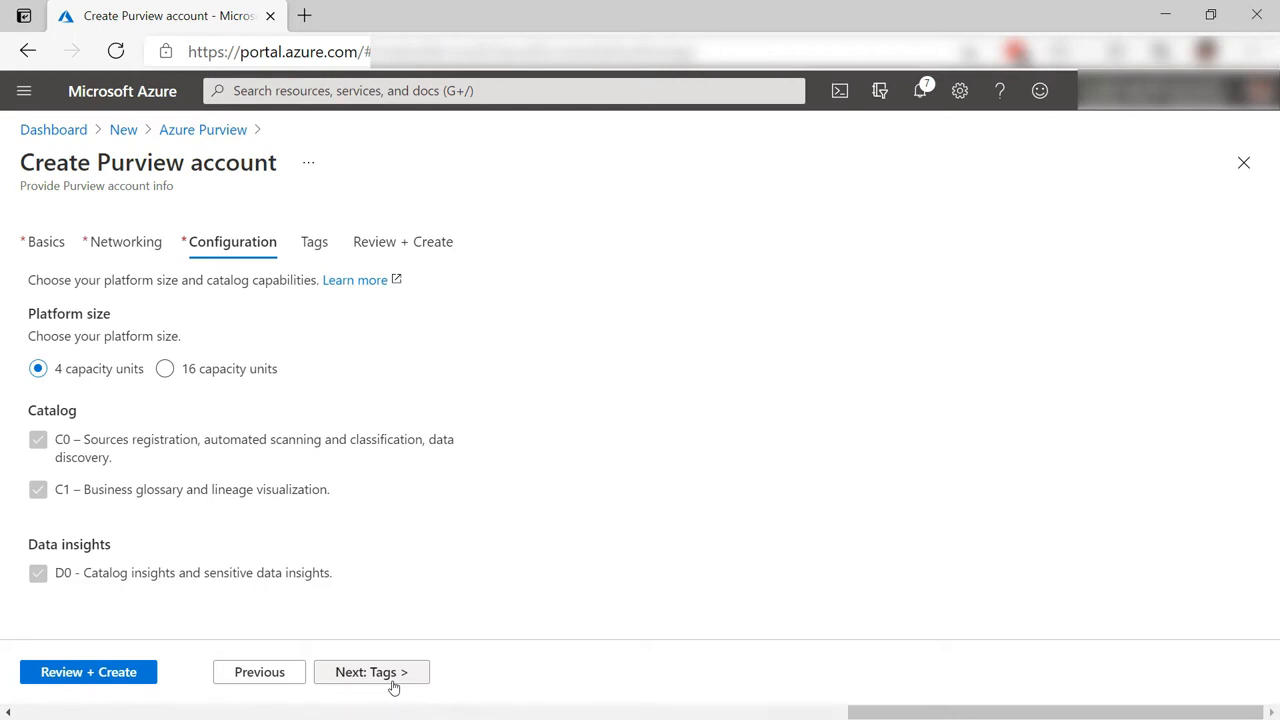
click(113, 670)
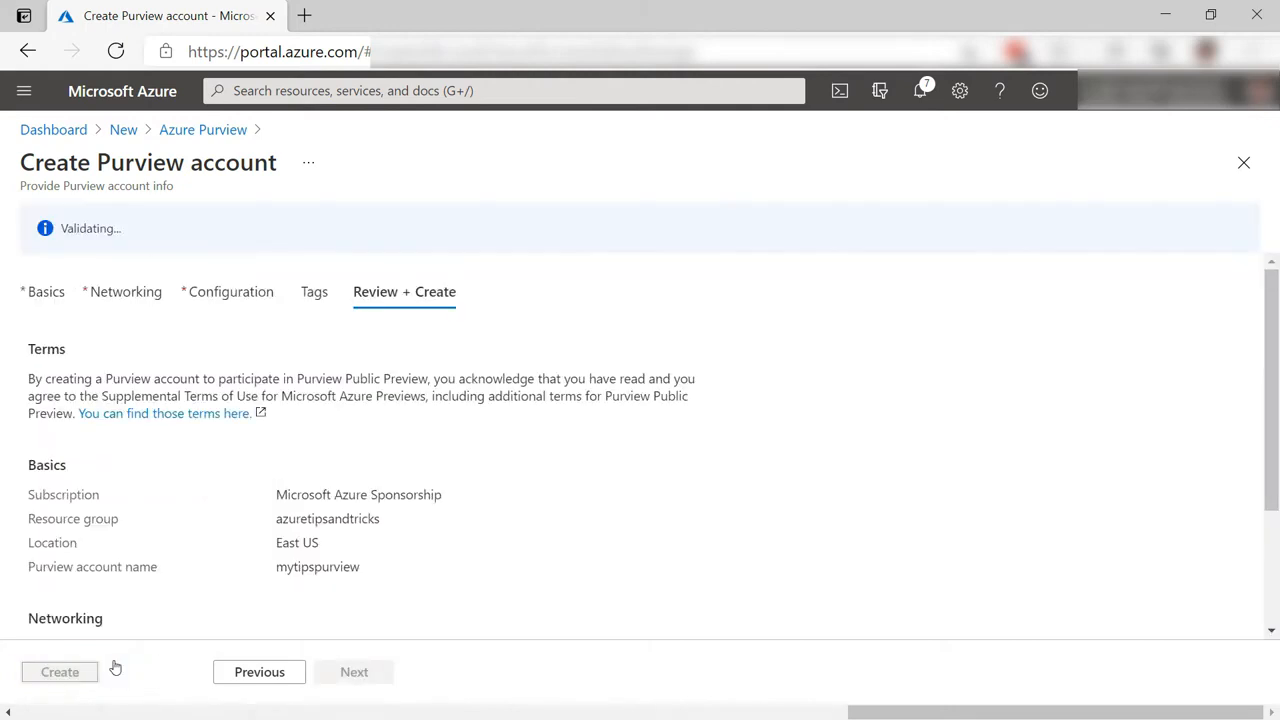
click(63, 678)
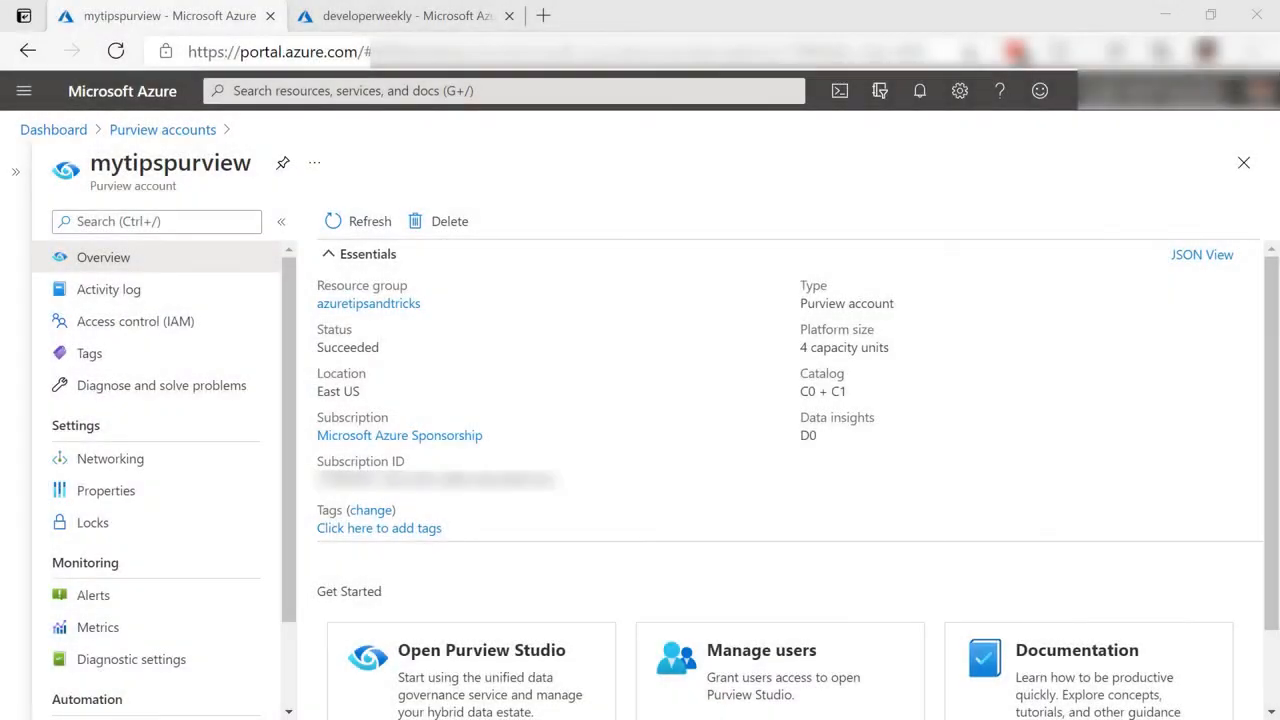
Open Purview Studio for mytipspurview and begin registering a new data source of type Azure SQL Database
click(525, 680)
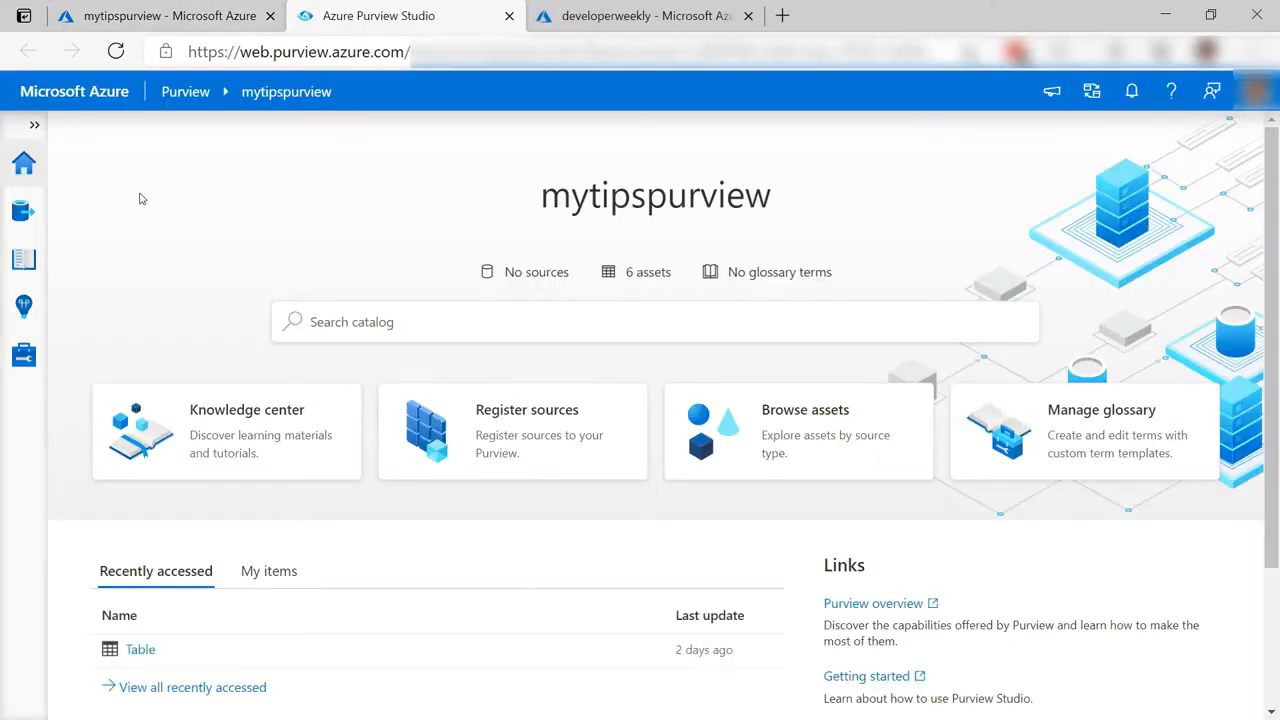
click(21, 212)
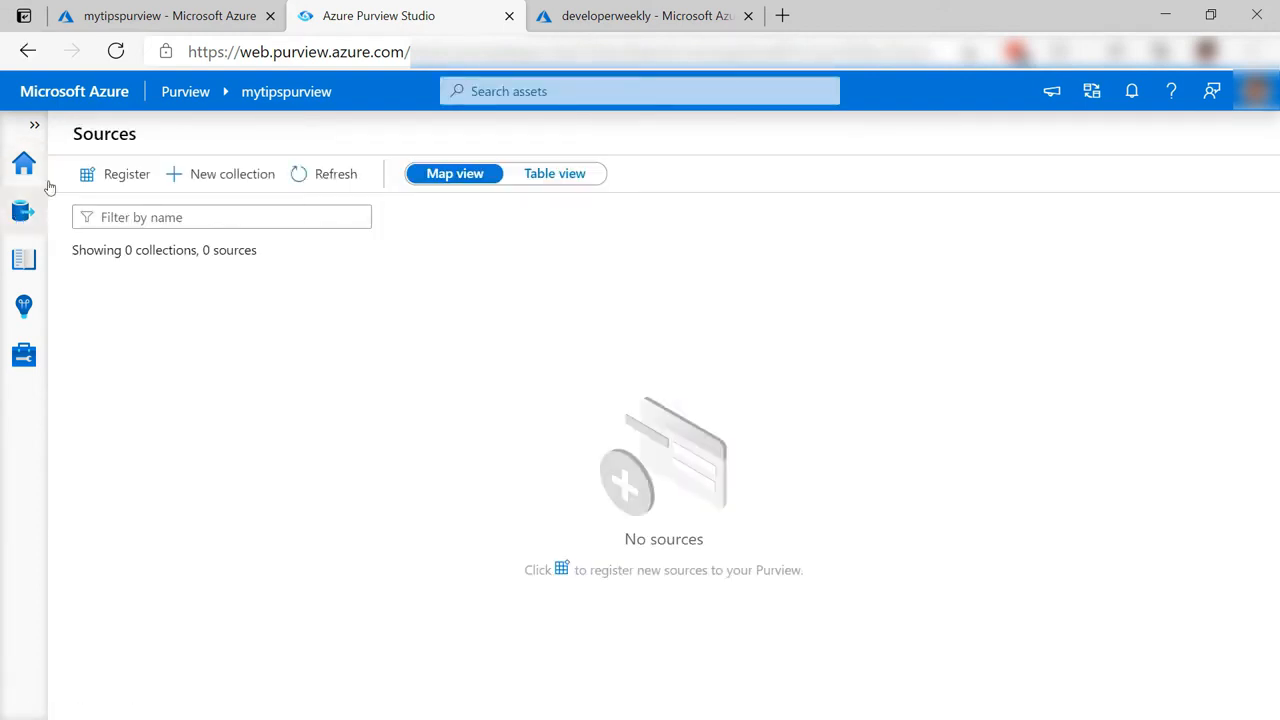
click(130, 175)
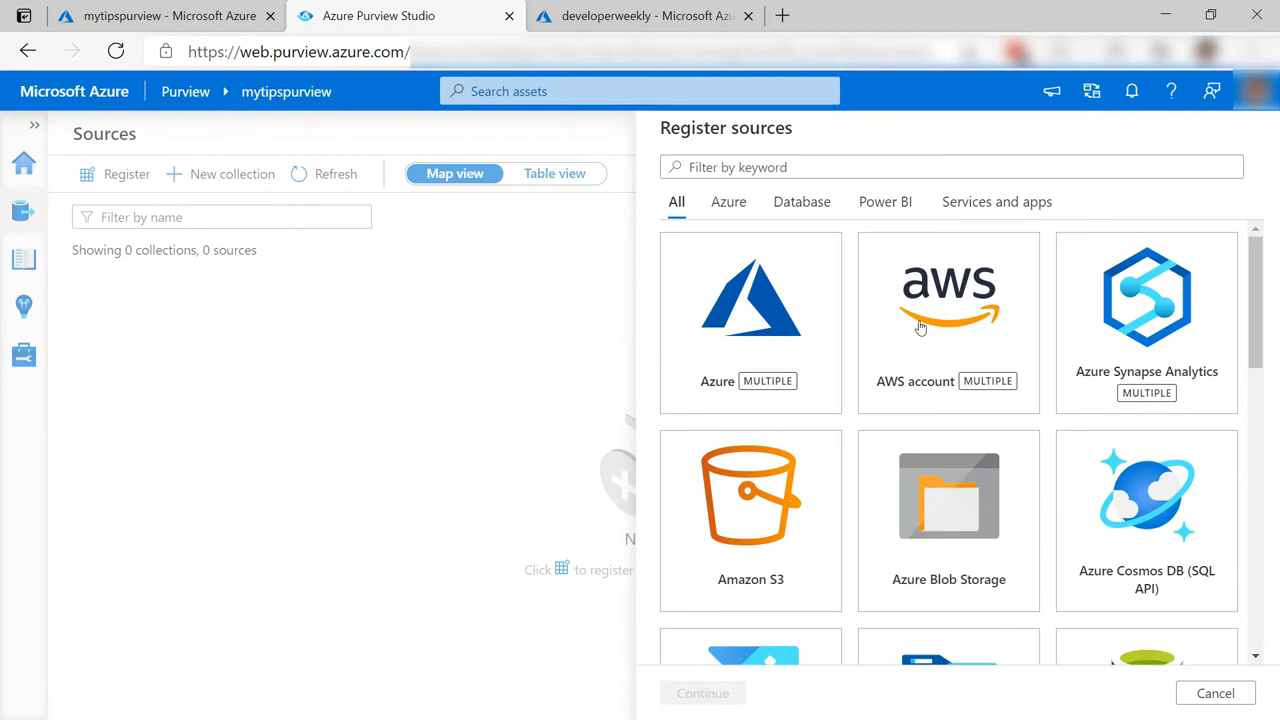
scroll(951, 497, down, 3)
scroll(951, 497, down, 4)
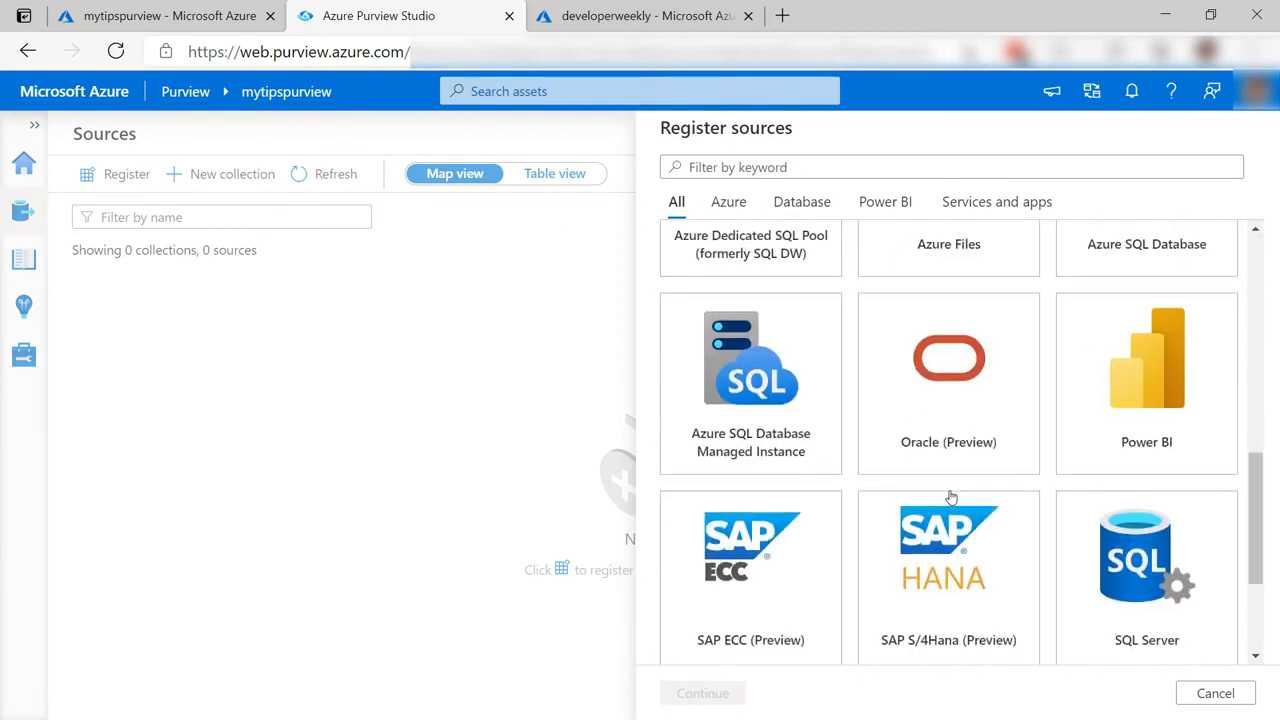
scroll(951, 500, up, 3)
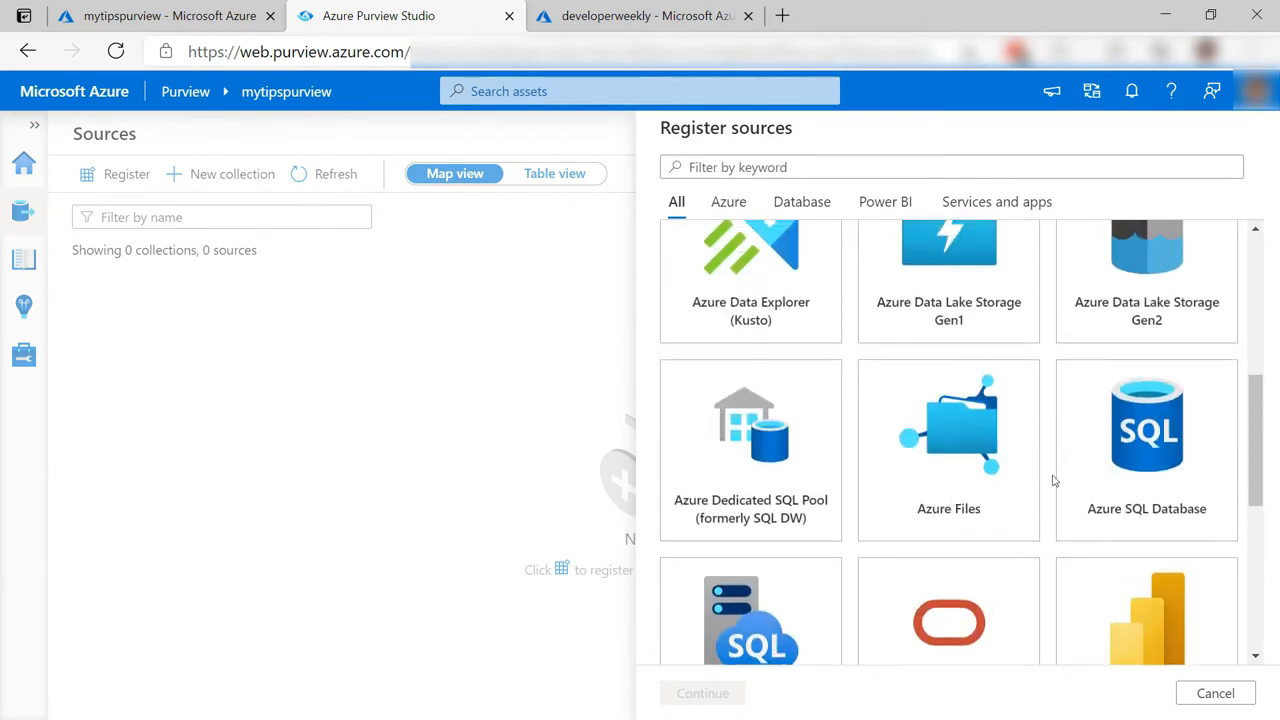
click(1135, 466)
click(707, 695)
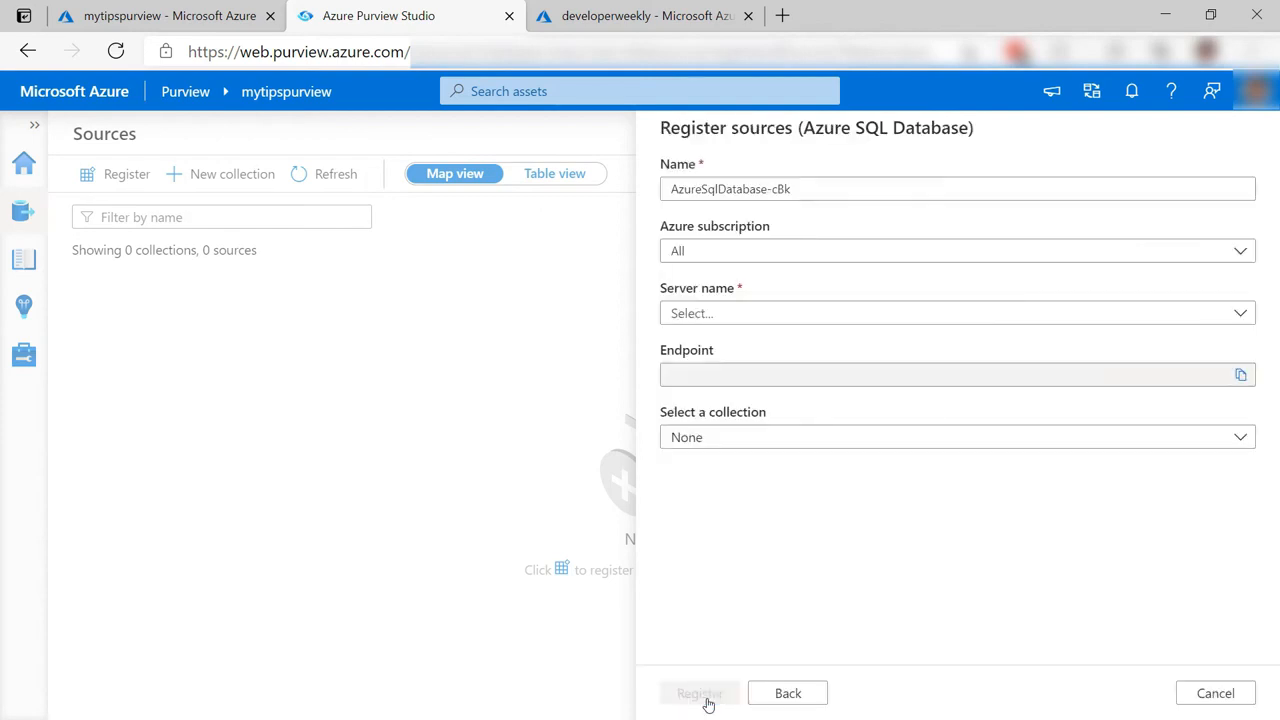
Register the SQL source with the Microsoft Azure Sponsorship subscription, the developerweekly server, and no collection
click(1243, 252)
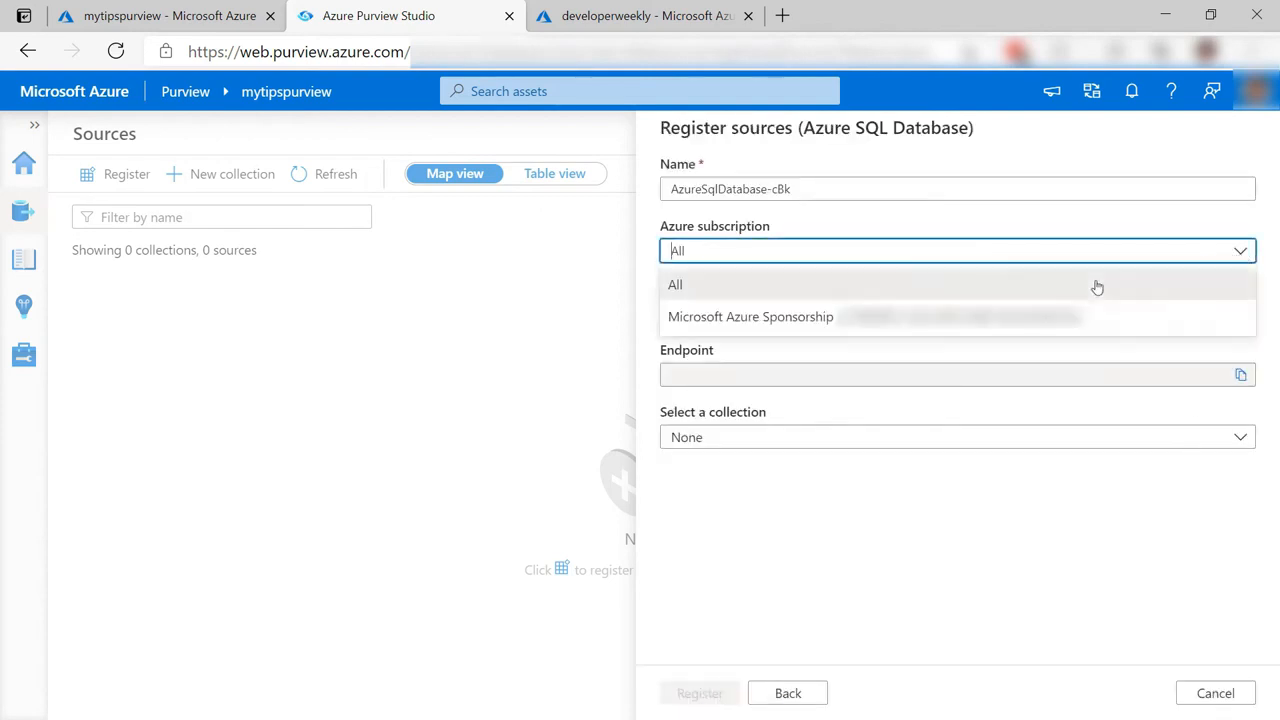
click(974, 316)
click(974, 320)
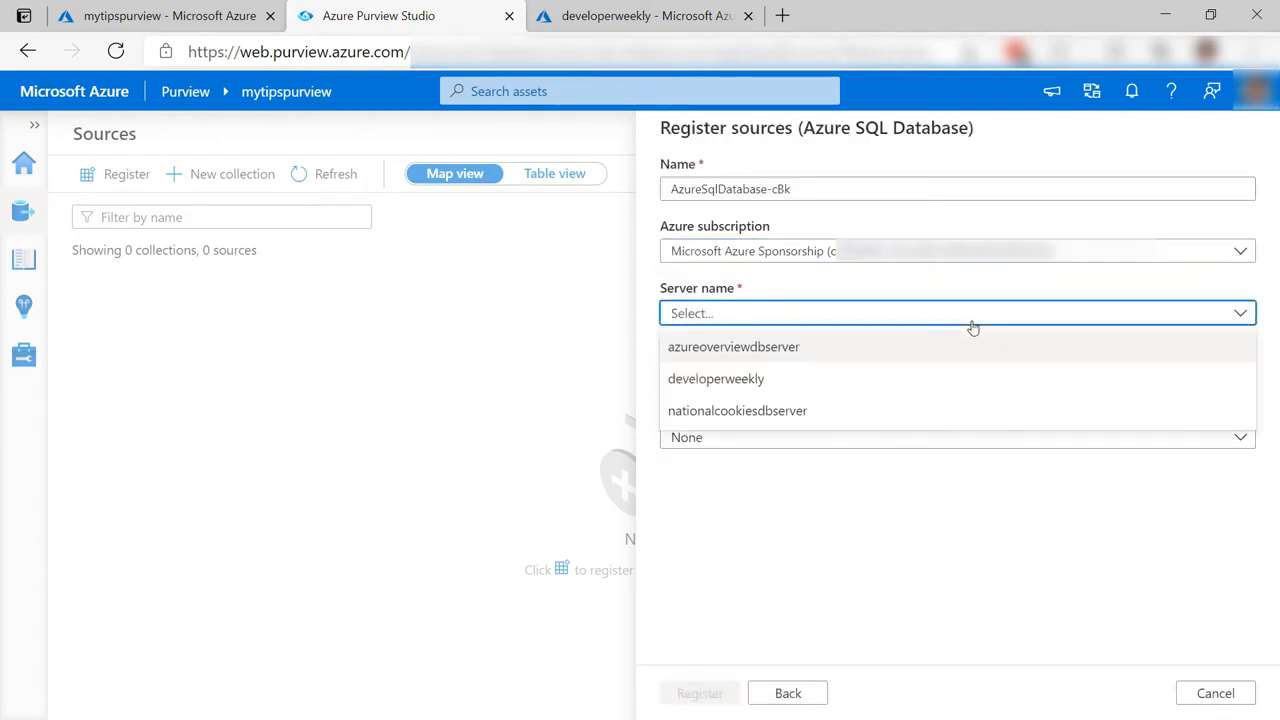
click(840, 378)
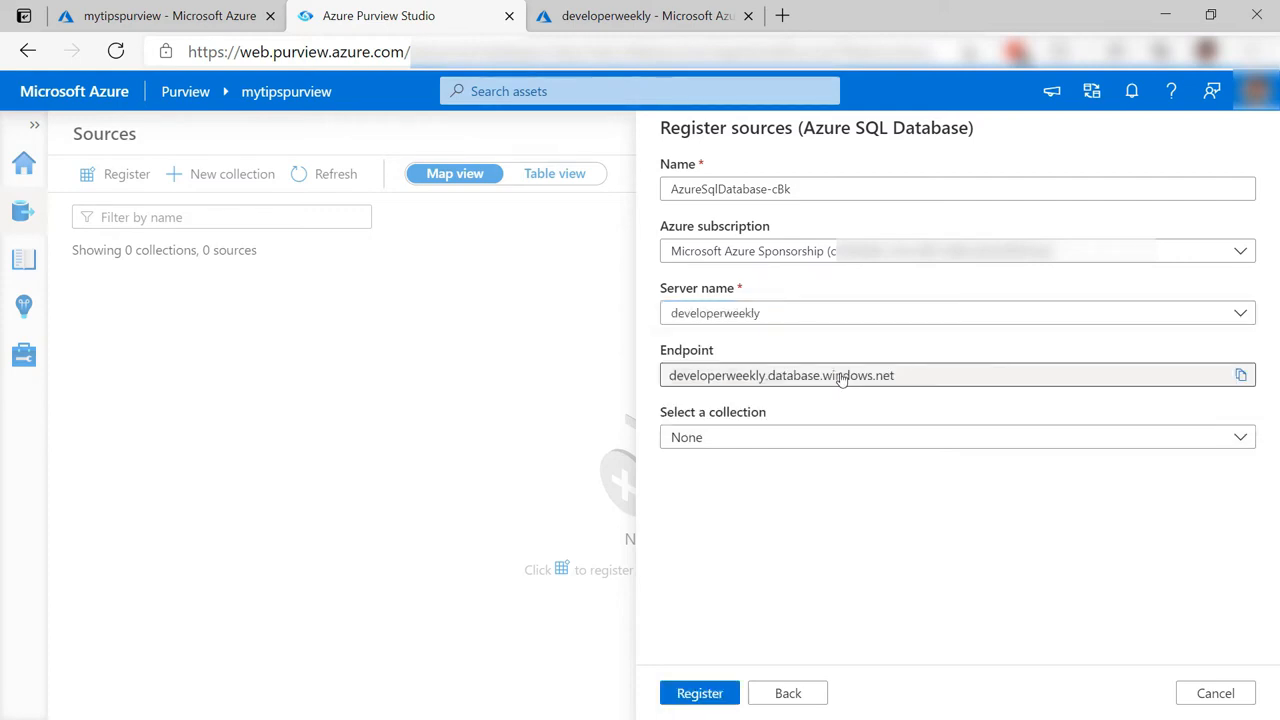
click(1113, 440)
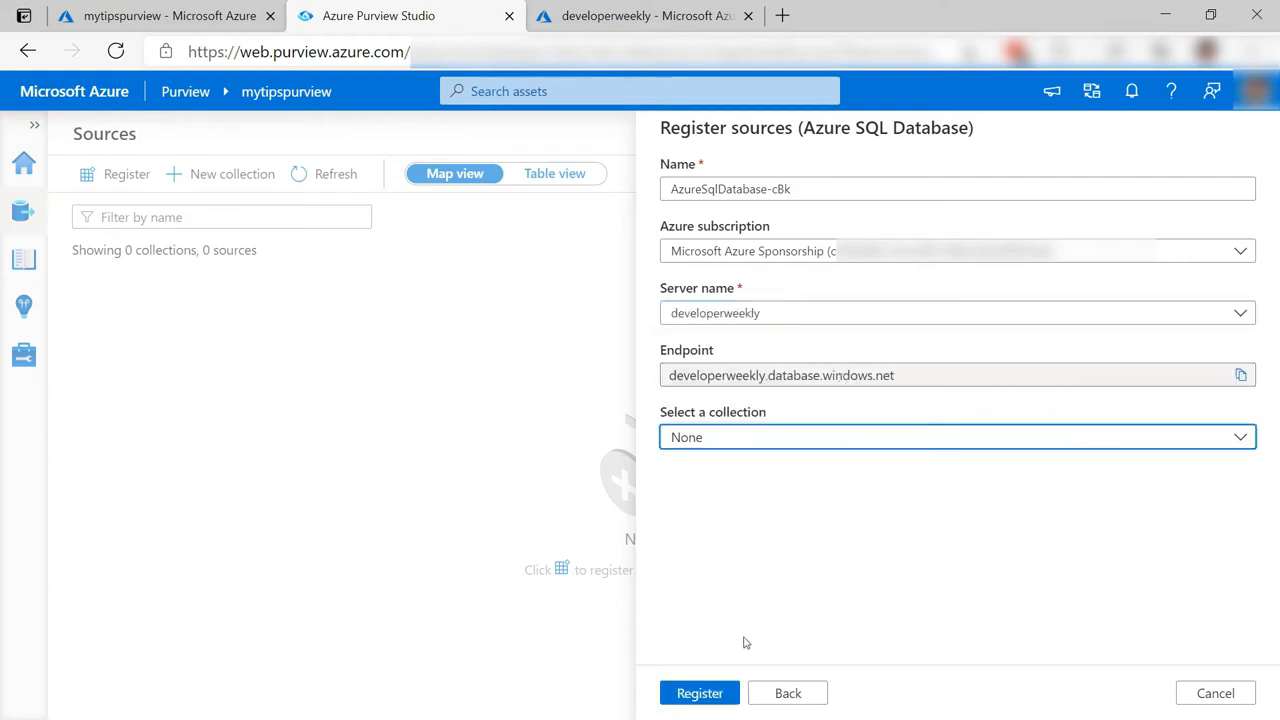
click(690, 694)
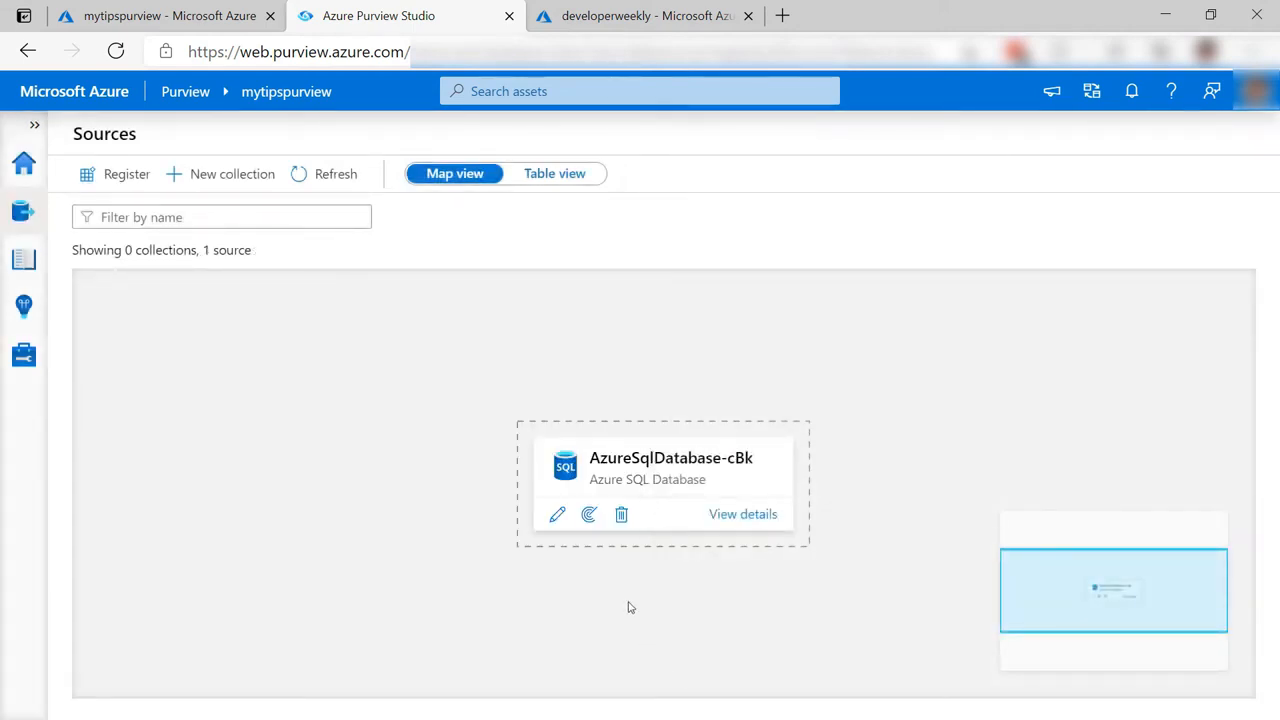
Start a new scan of the registered SQL source and copy the Purview account's managed identity name
click(589, 516)
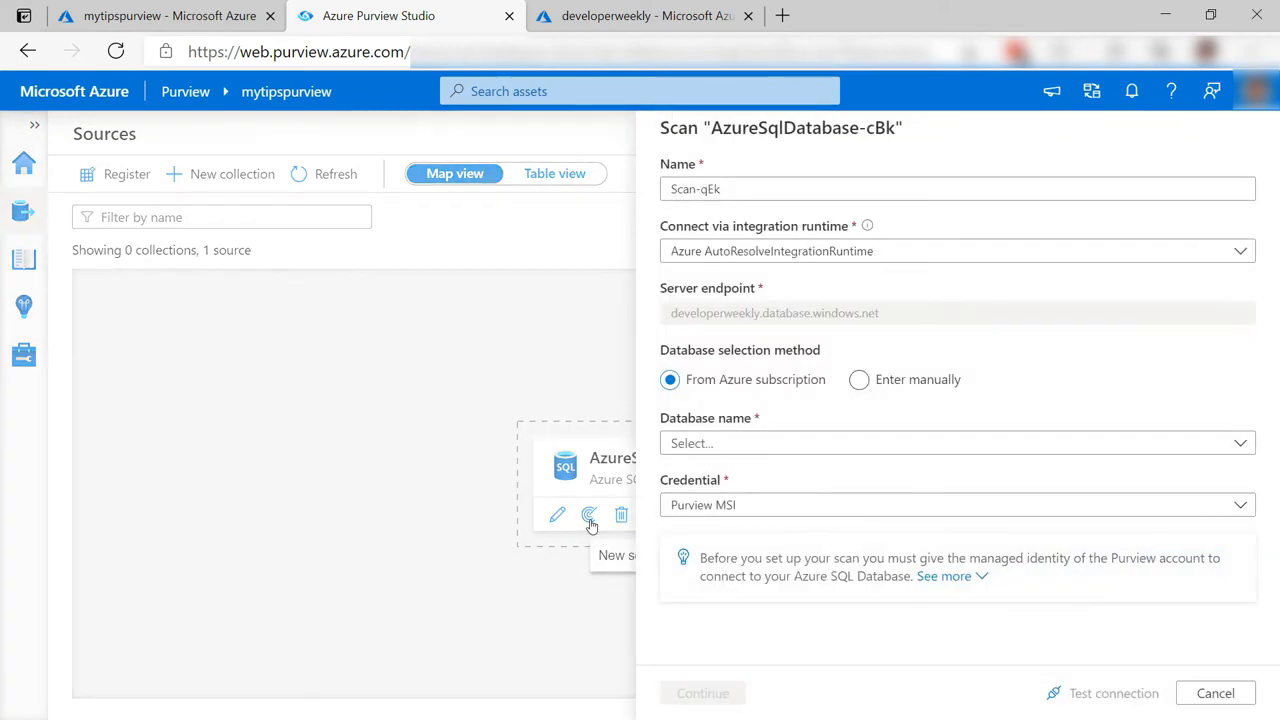
click(943, 577)
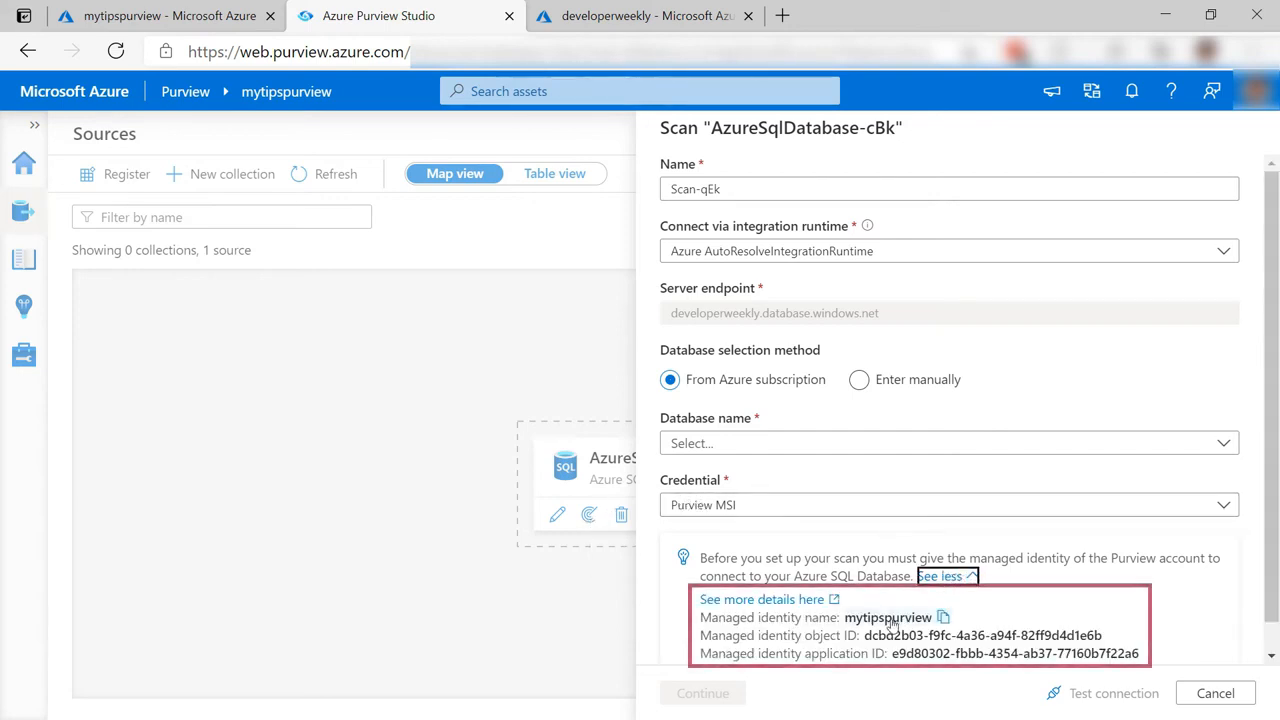
click(943, 618)
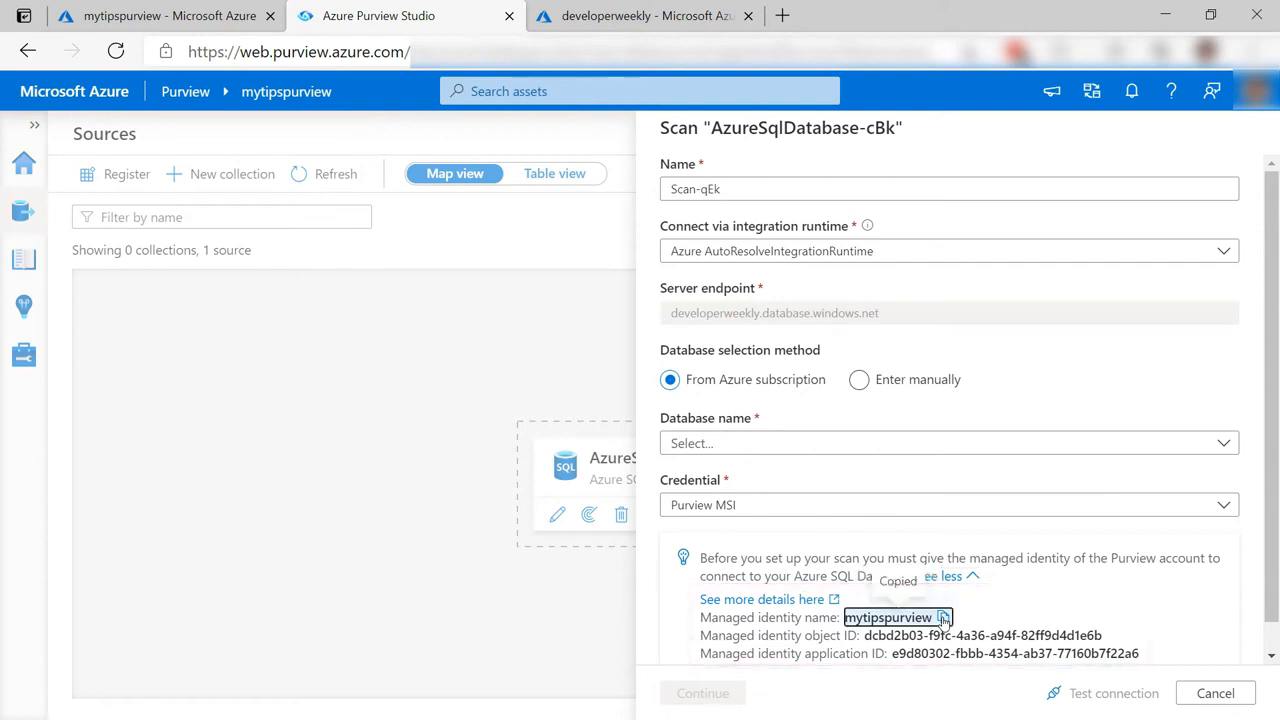
Set the mytipspurview managed identity as Active Directory admin of the developerweekly SQL server and save the change
click(597, 24)
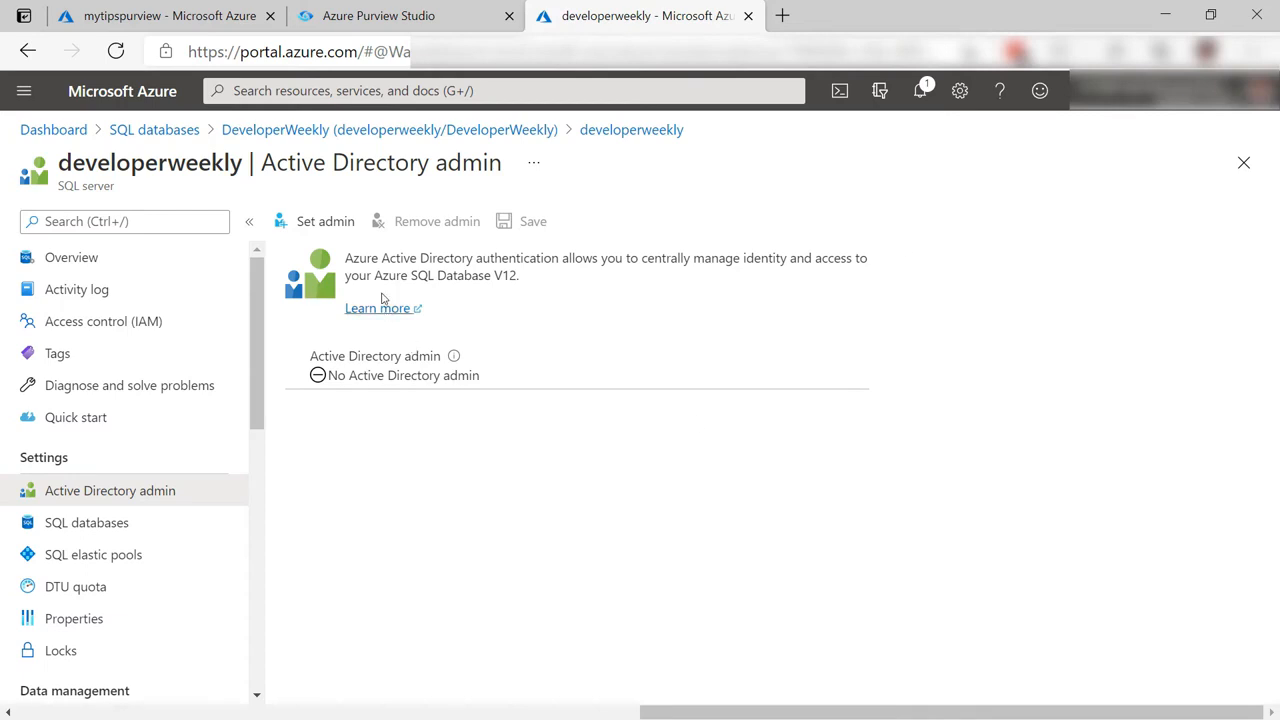
click(336, 233)
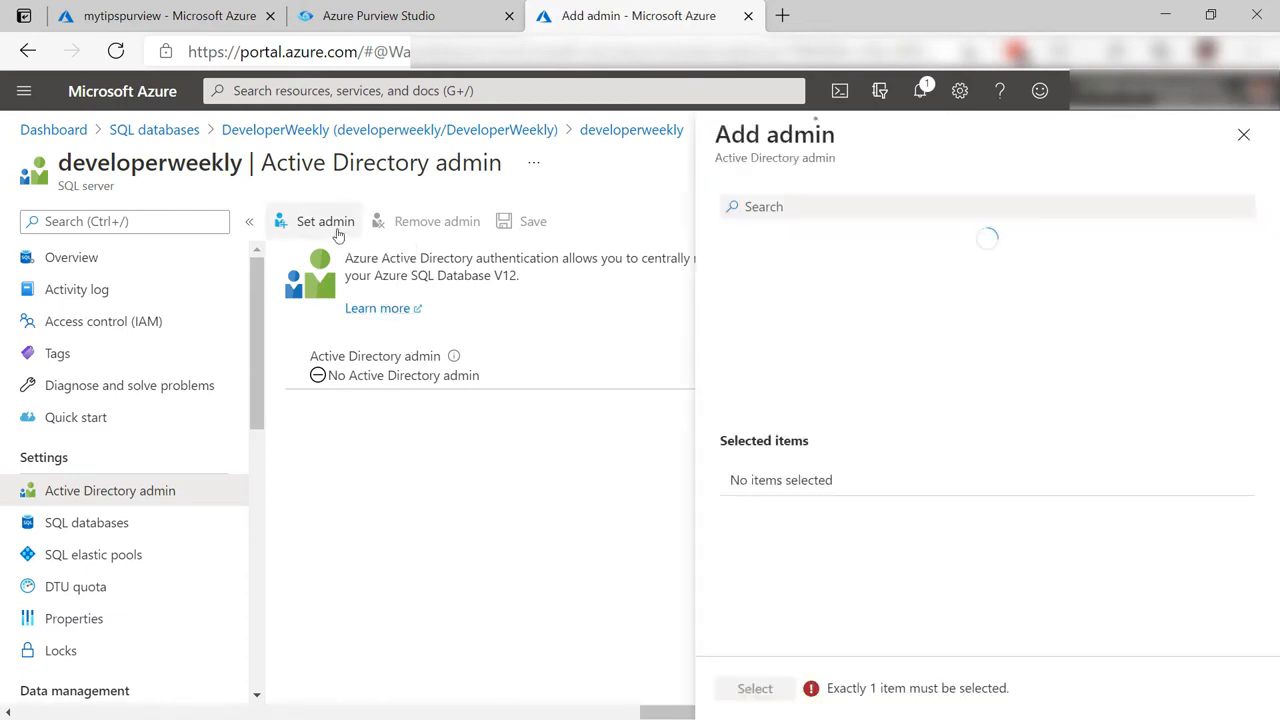
text(mytipspurview)
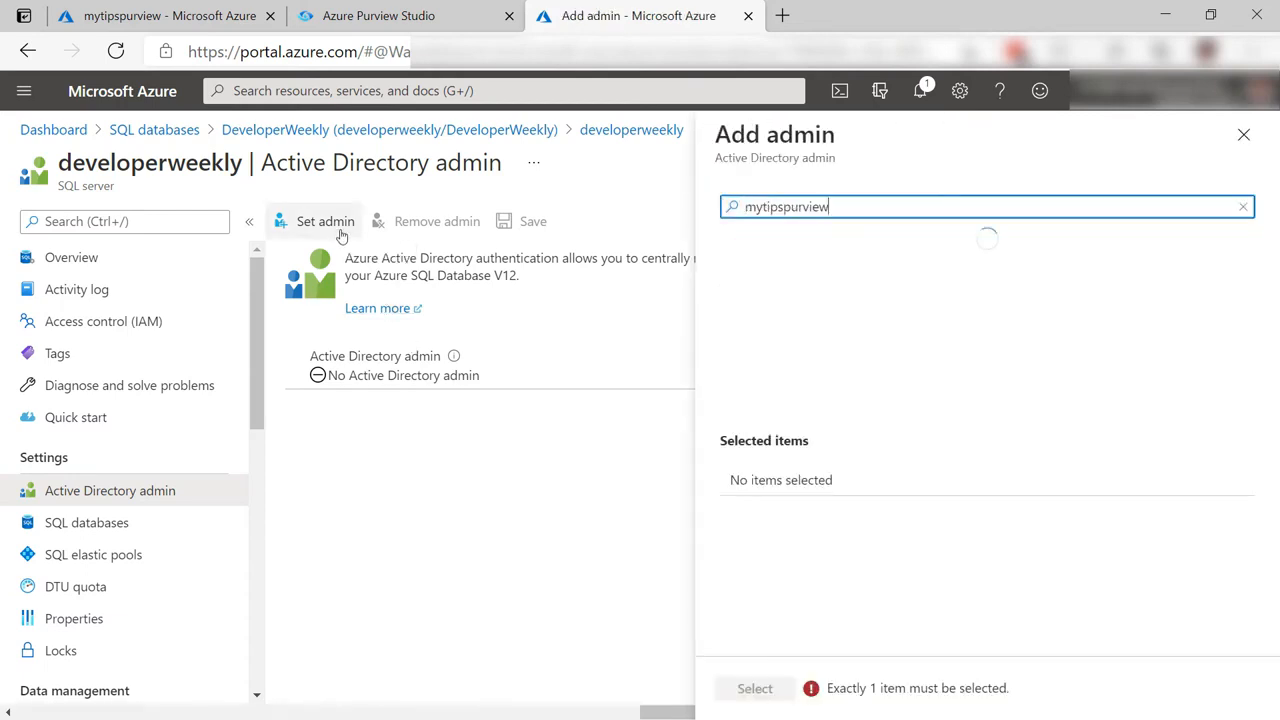
click(950, 268)
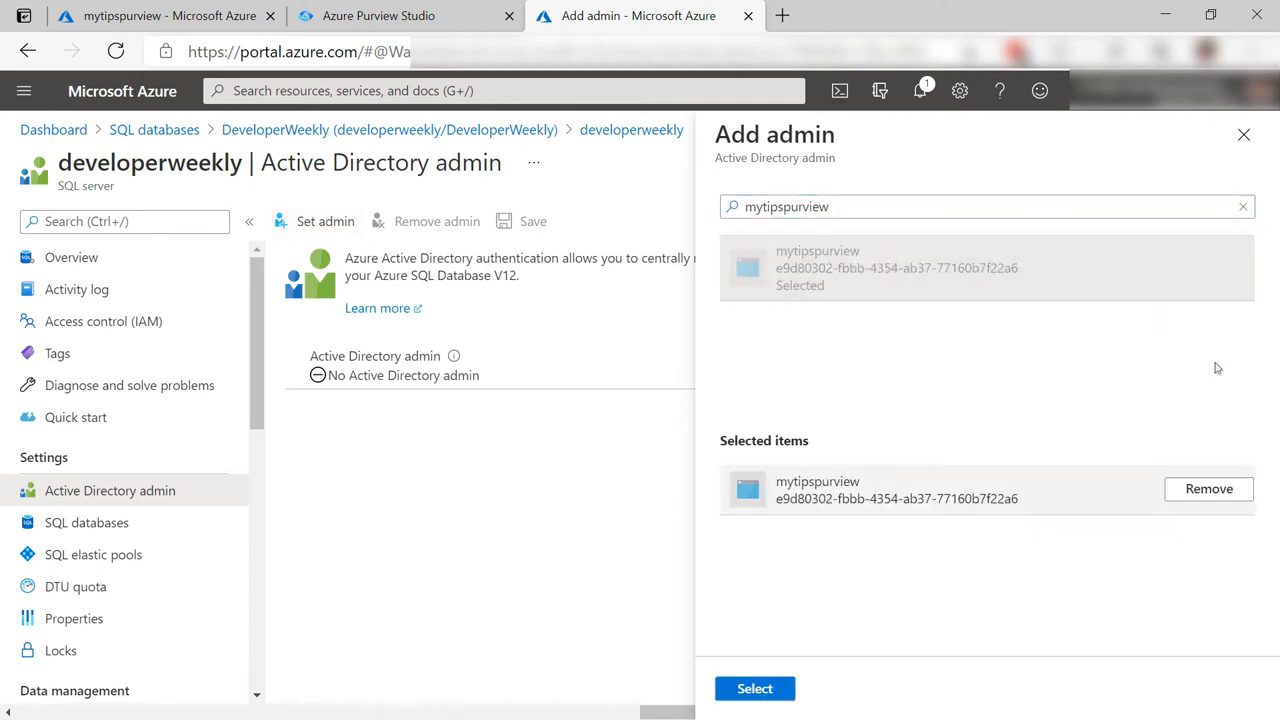
click(755, 689)
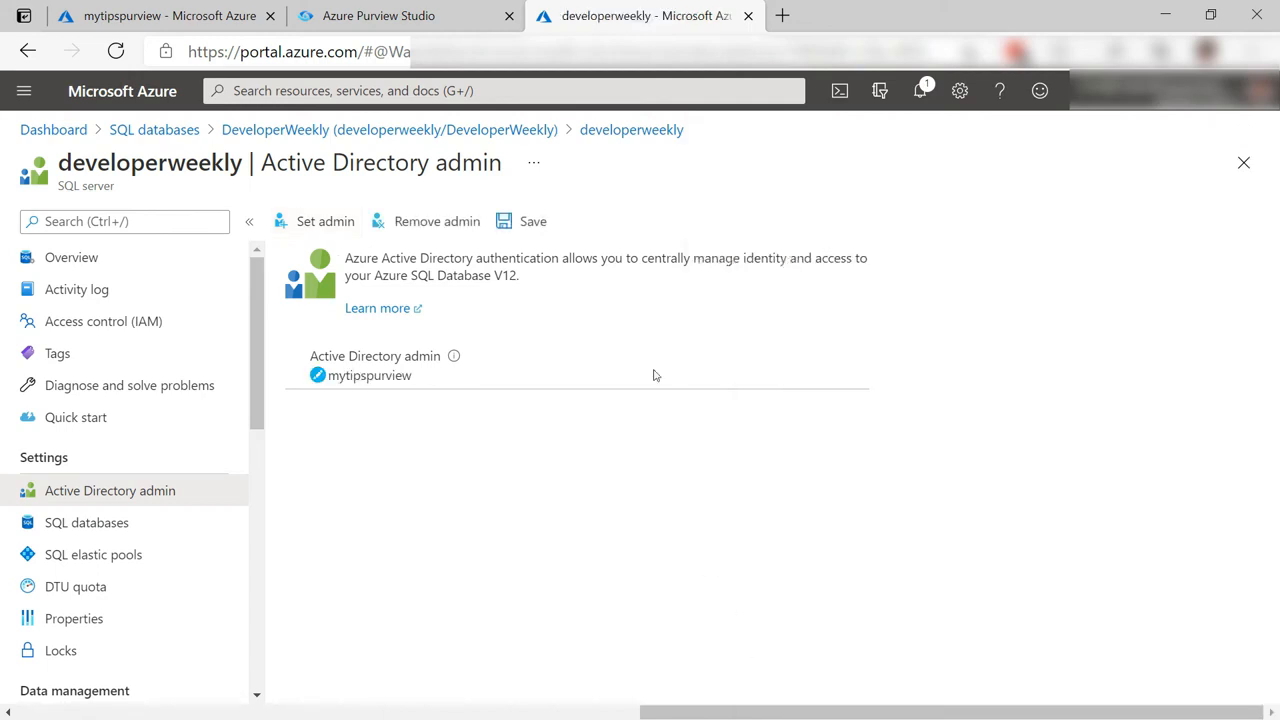
click(546, 226)
Back in Purview Studio, choose the DeveloperWeekly database for the scan, test the connection, and continue to the scan scope
click(410, 20)
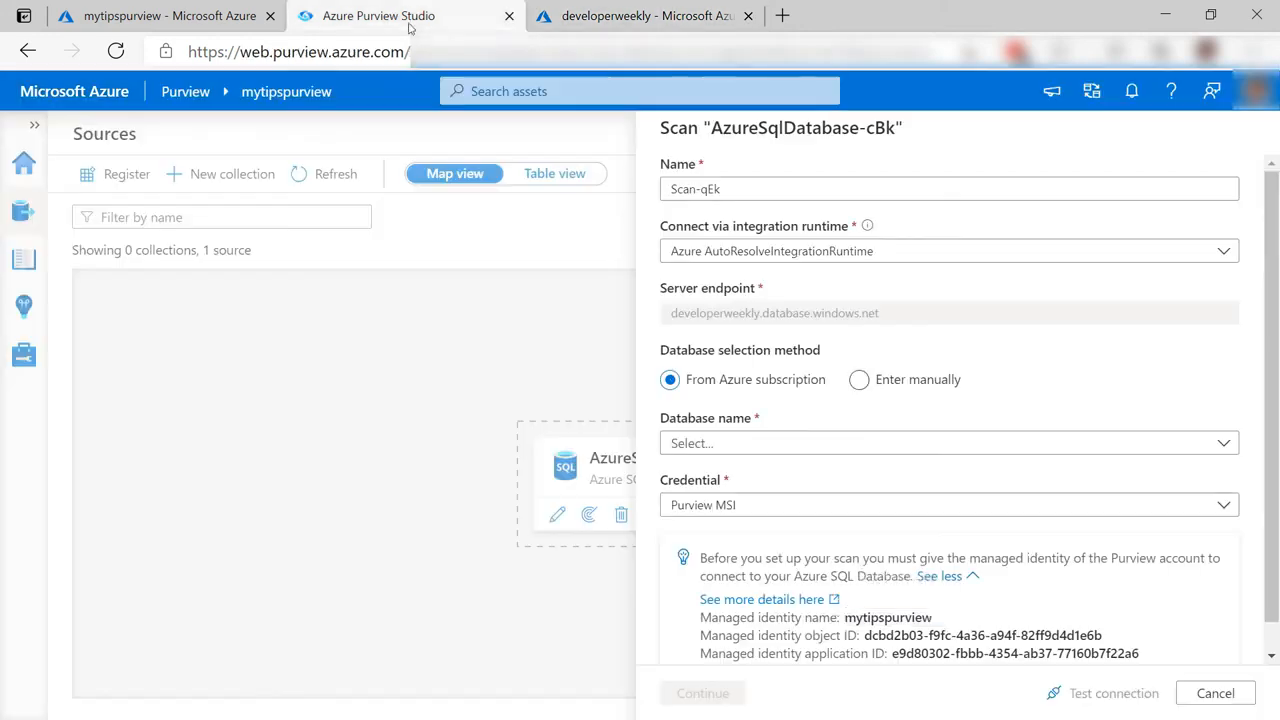
click(945, 575)
click(997, 447)
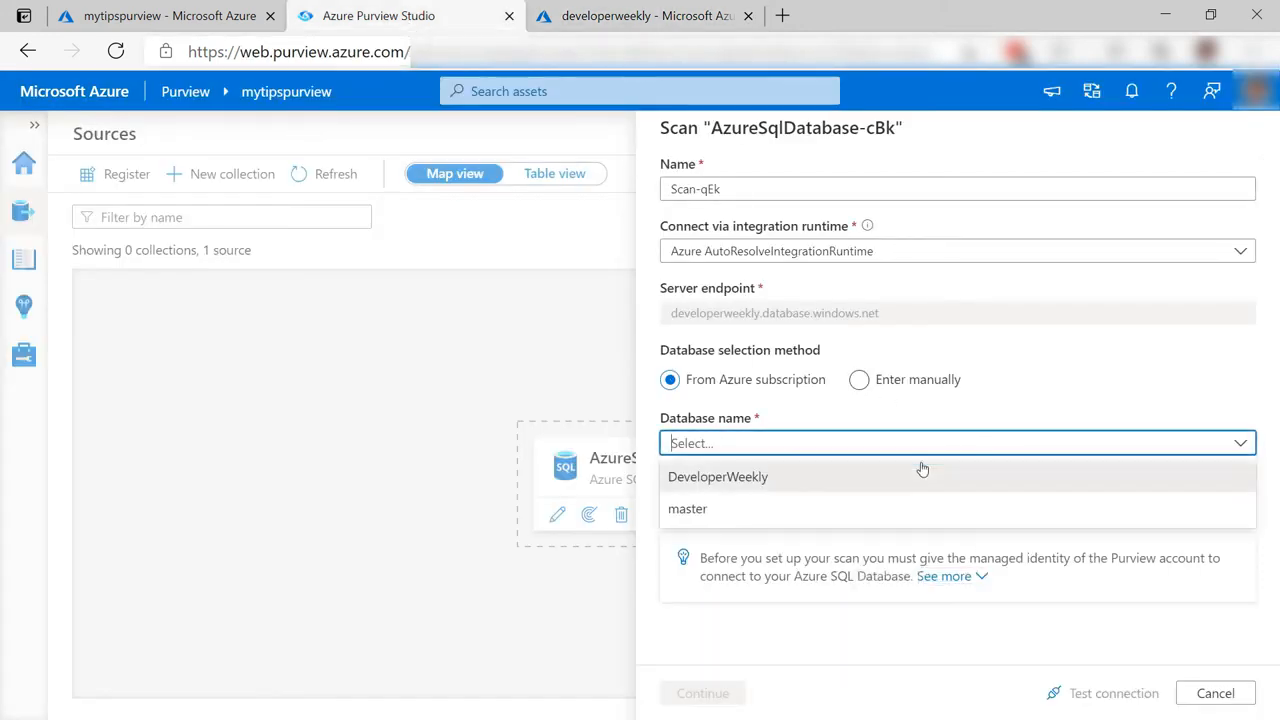
click(897, 480)
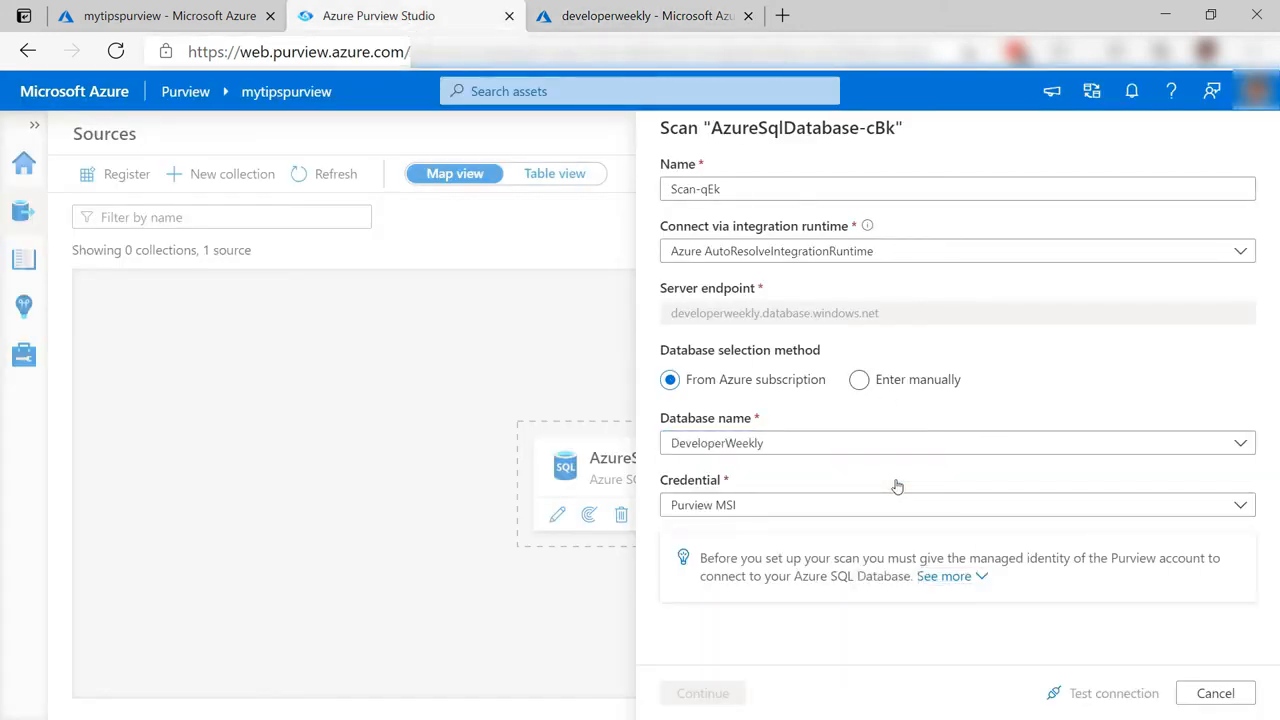
click(1094, 694)
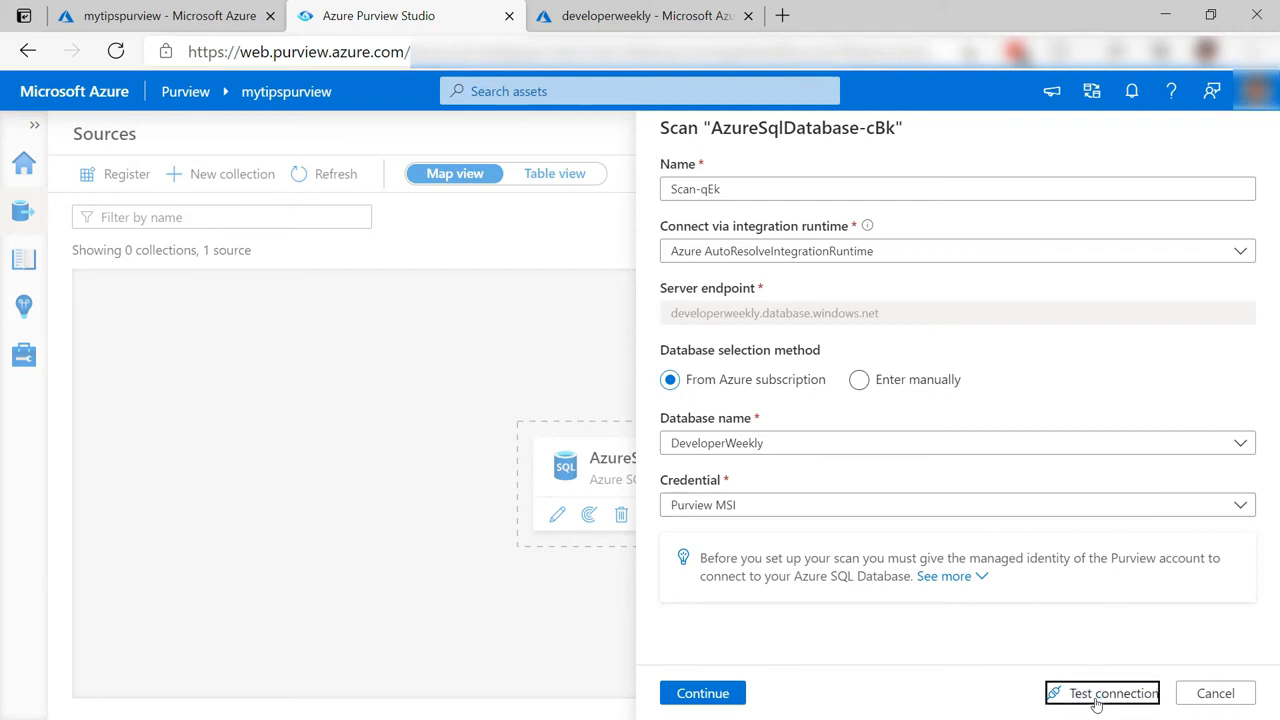
click(697, 693)
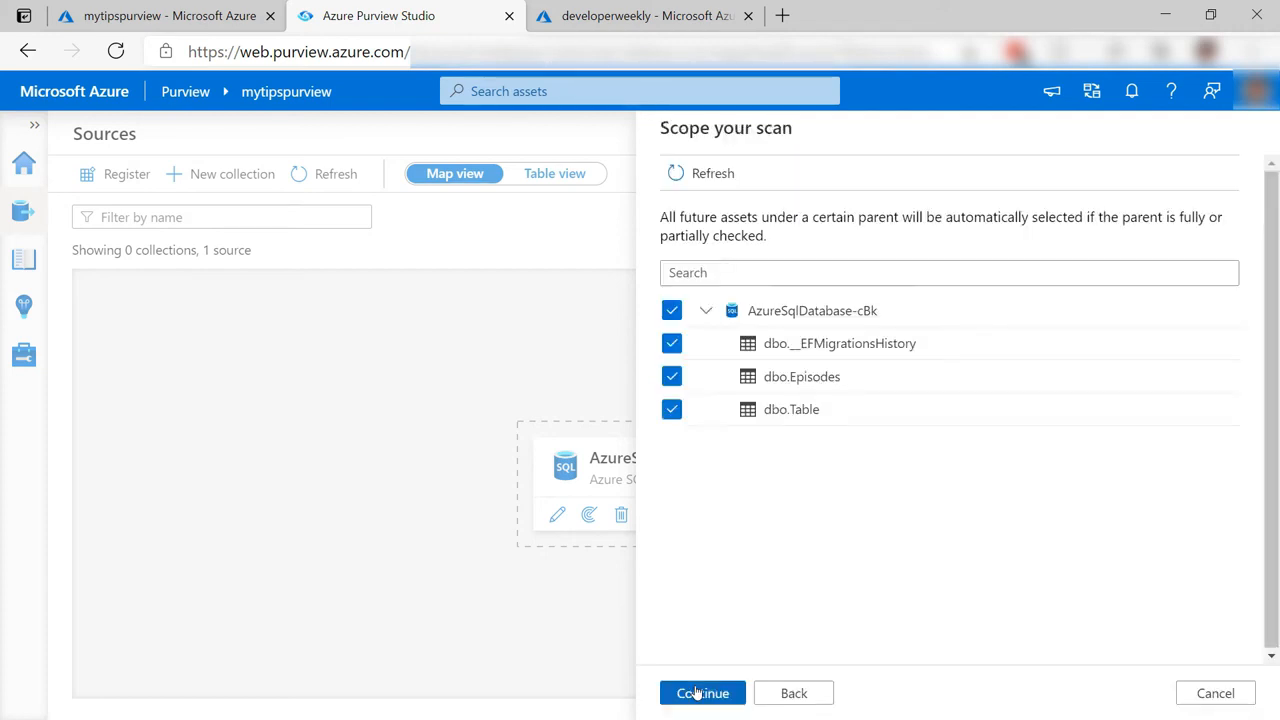
Limit the scan scope to dbo.Table by excluding dbo.Episodes and dbo.__EFMigrationsHistory, and continue to the scan rule set
click(670, 375)
click(669, 348)
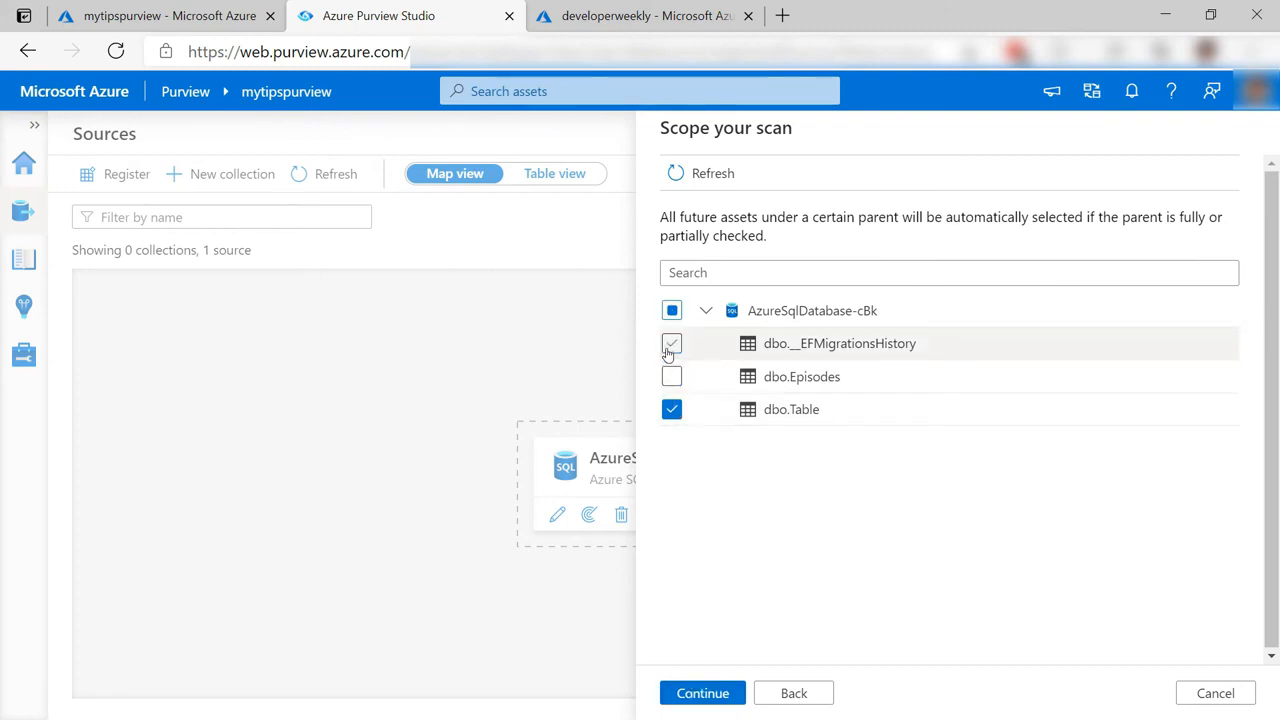
click(706, 693)
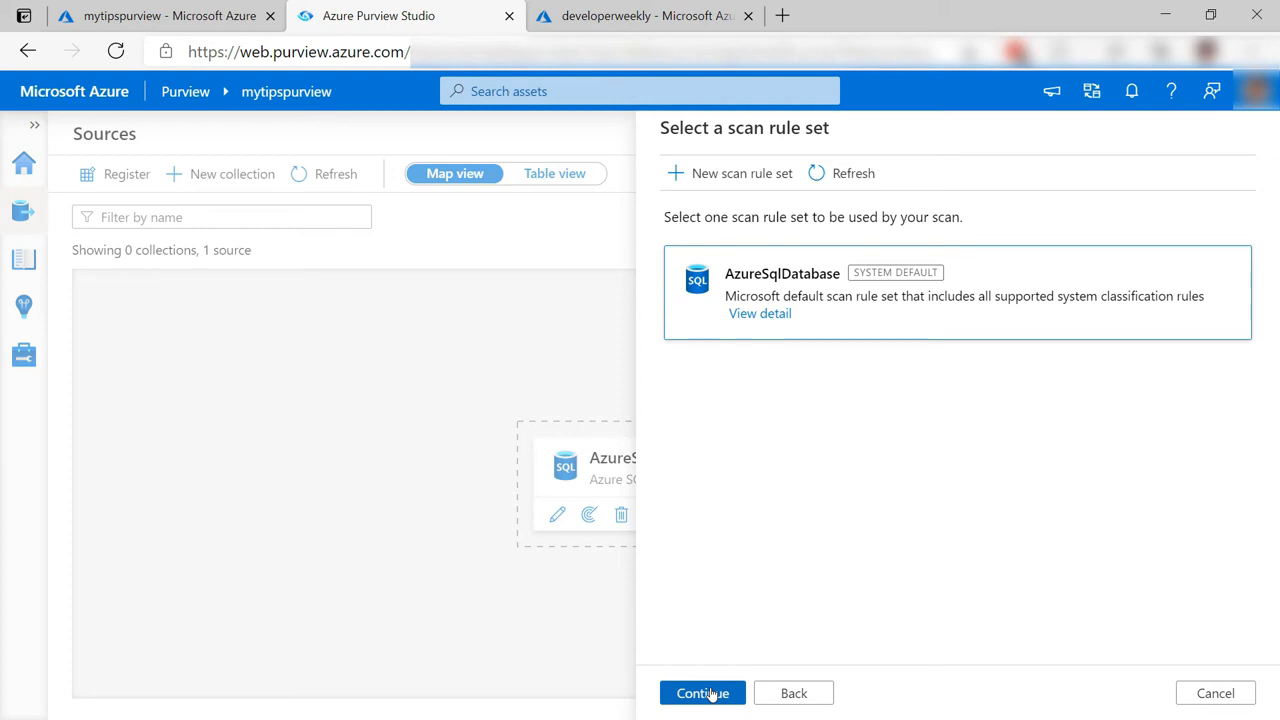
Examine the system classification rules in the default AzureSqlDatabase scan rule set, including the Government, Financial and Personal categories
click(763, 316)
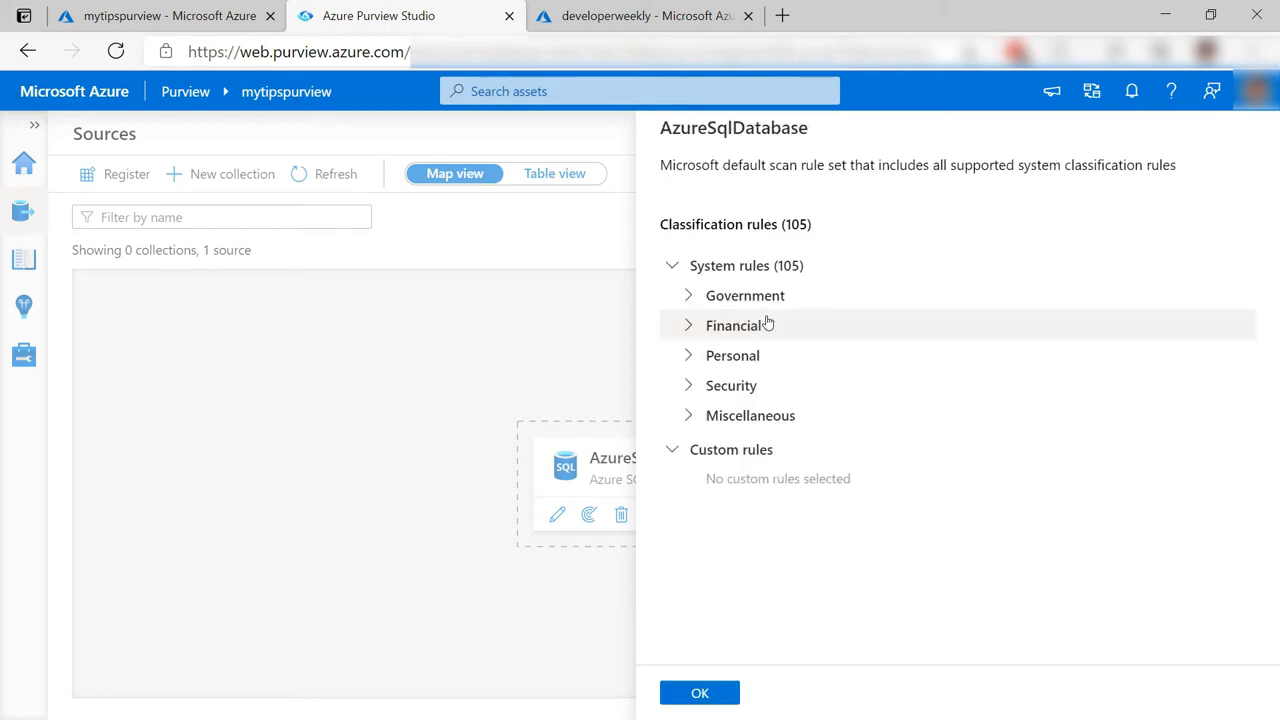
click(688, 297)
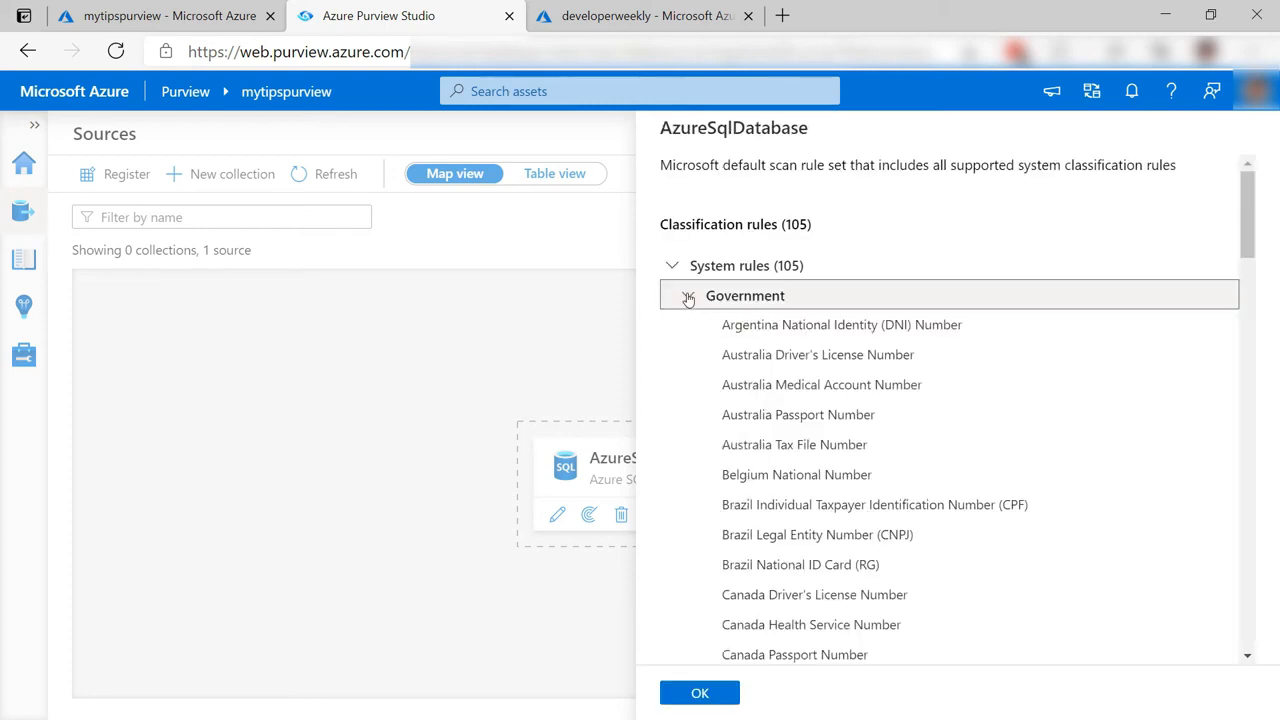
scroll(743, 420, down, 4)
scroll(748, 423, up, 4)
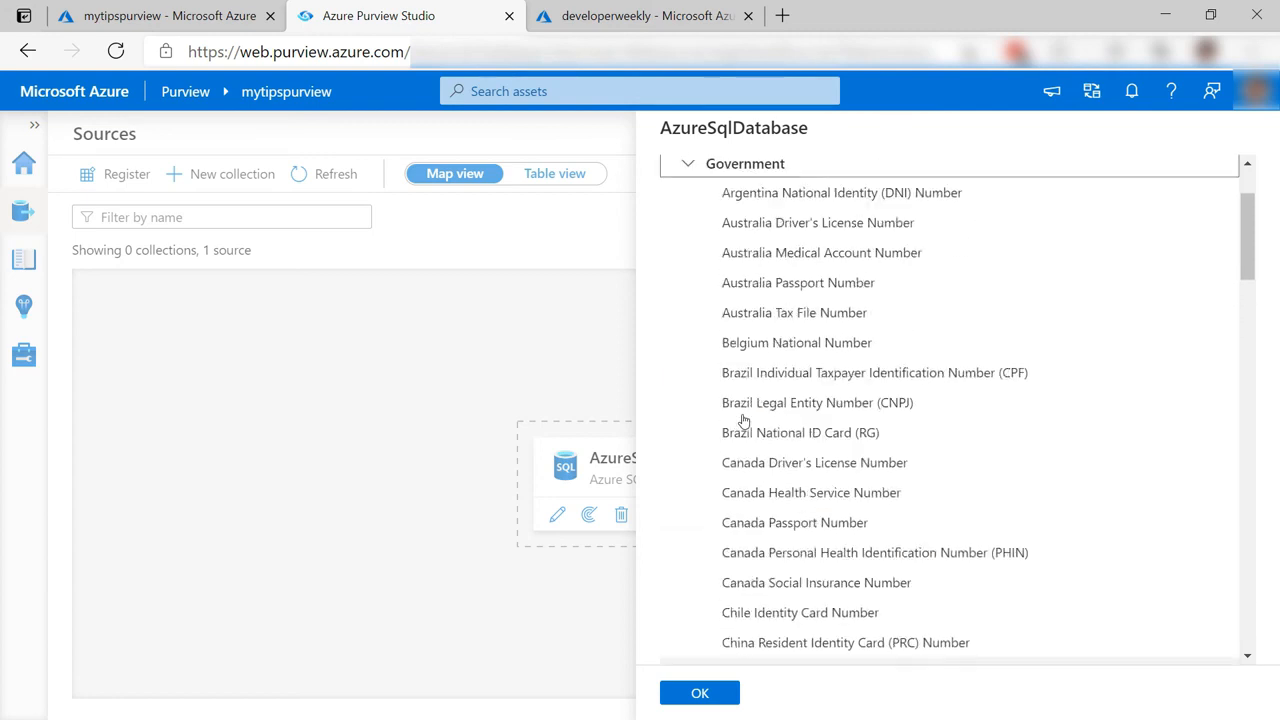
click(697, 303)
click(689, 327)
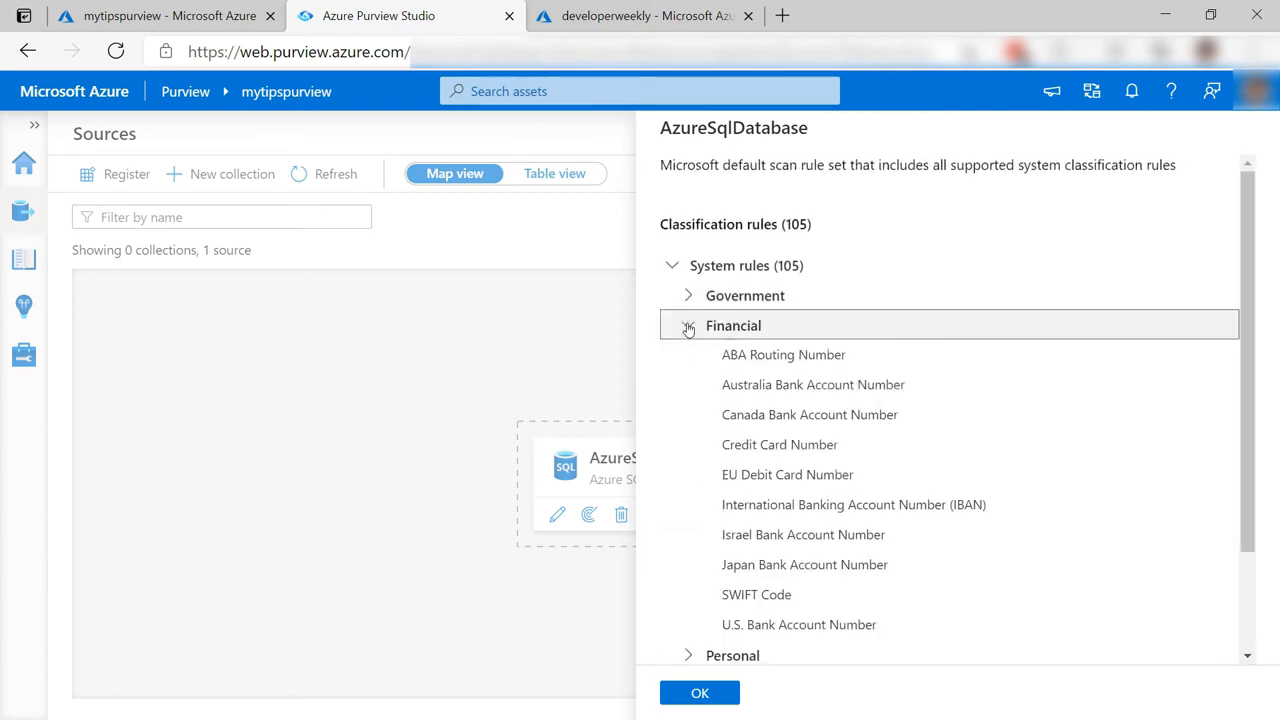
click(688, 327)
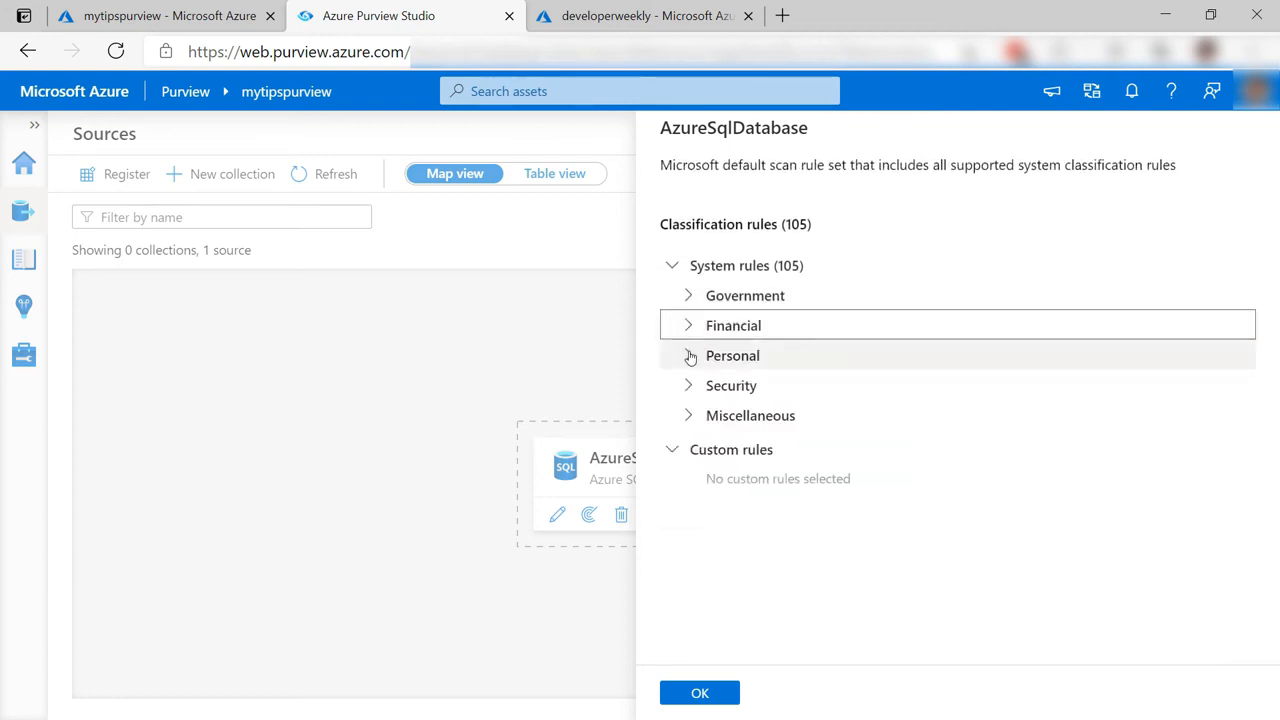
click(689, 356)
click(689, 356)
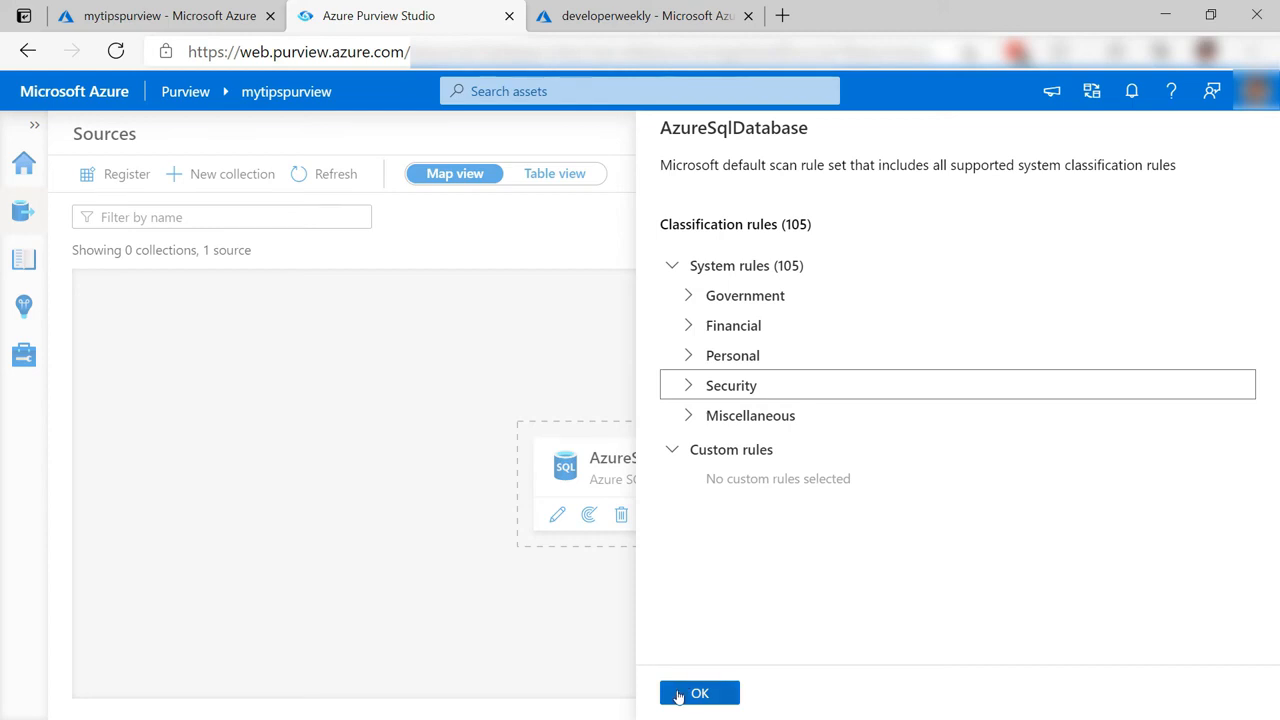
click(678, 692)
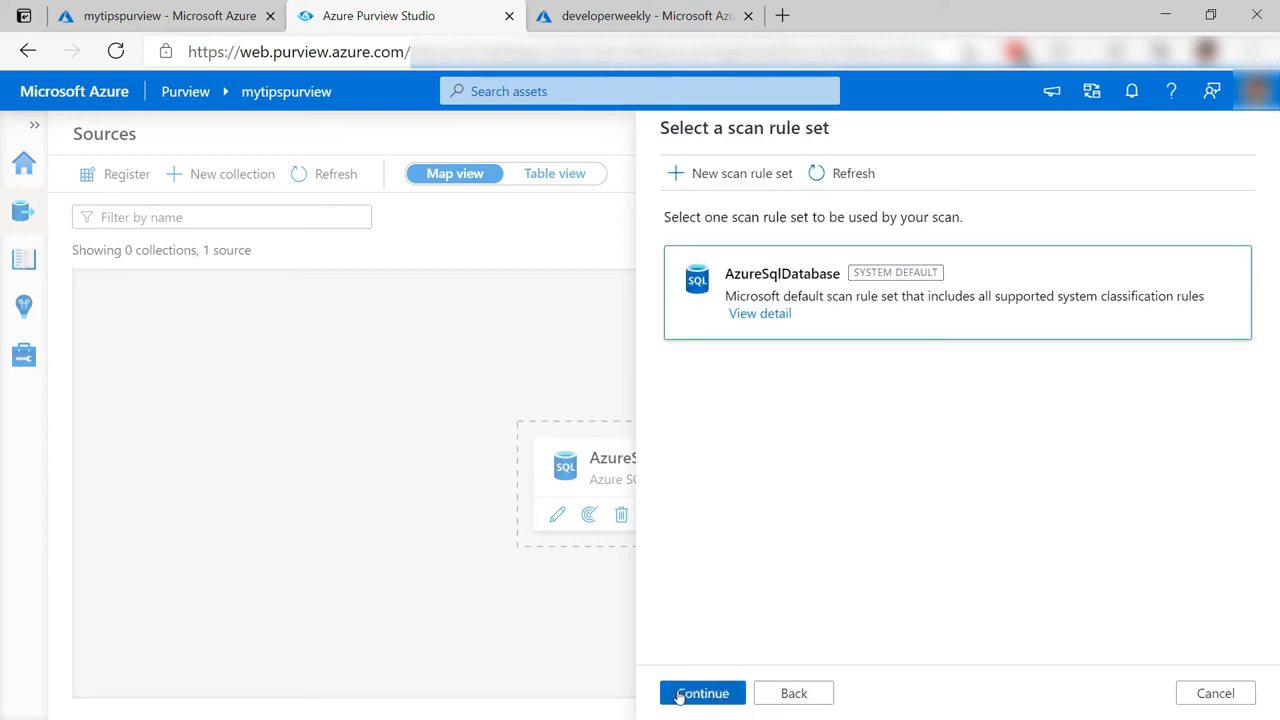
Accept the AzureSqlDatabase rule set, set the scan trigger to Once, and save and run the scan
click(679, 694)
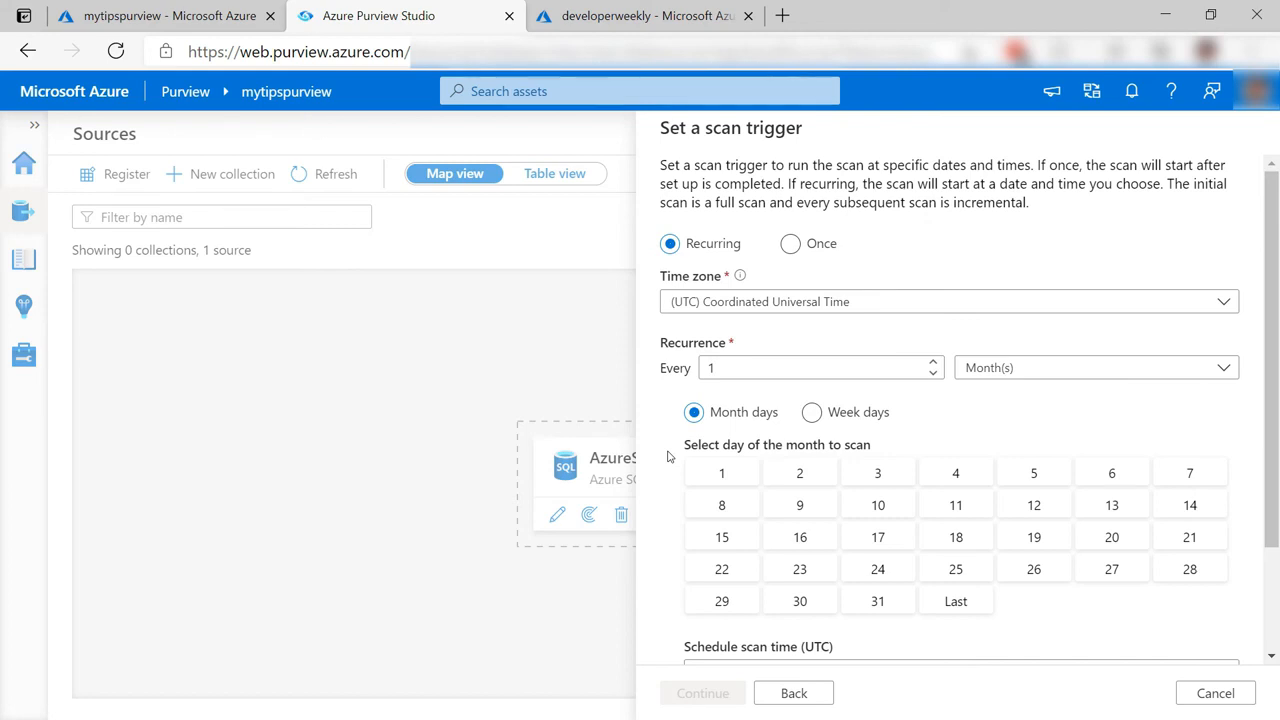
click(810, 246)
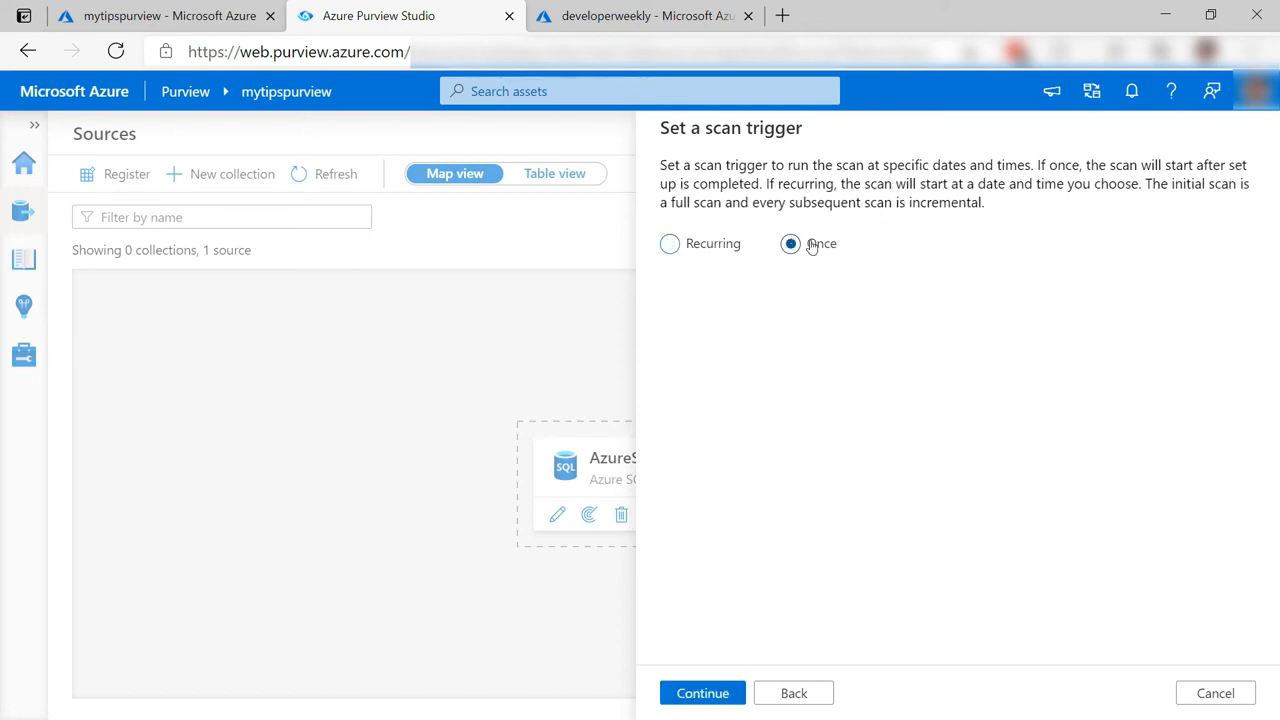
click(702, 693)
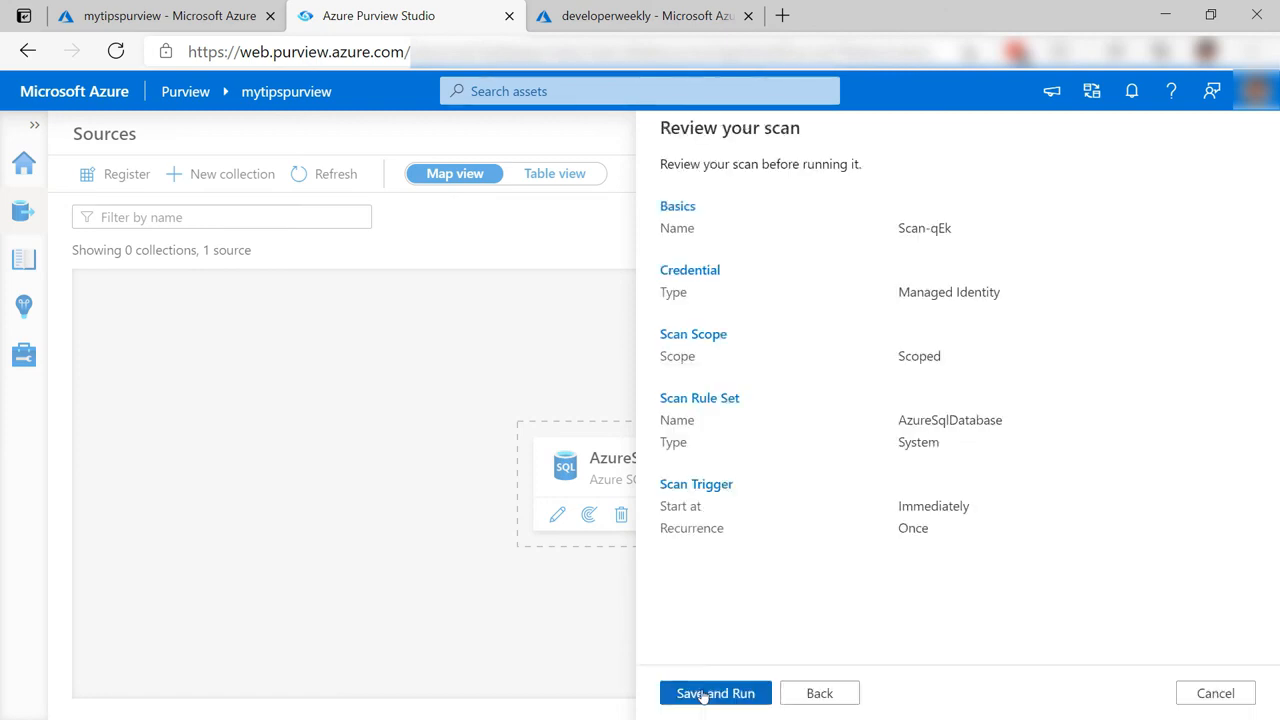
click(703, 693)
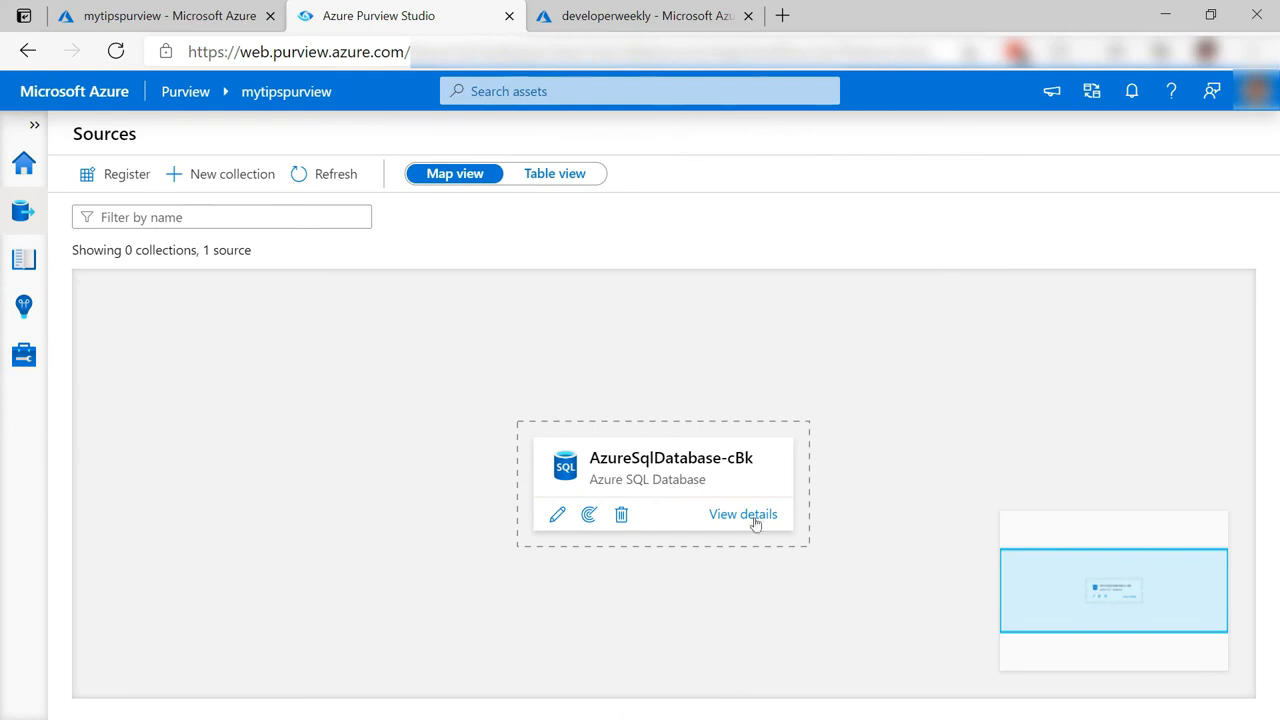
View the scan details of the AzureSqlDatabase-cBk source and open the asset insights
click(751, 516)
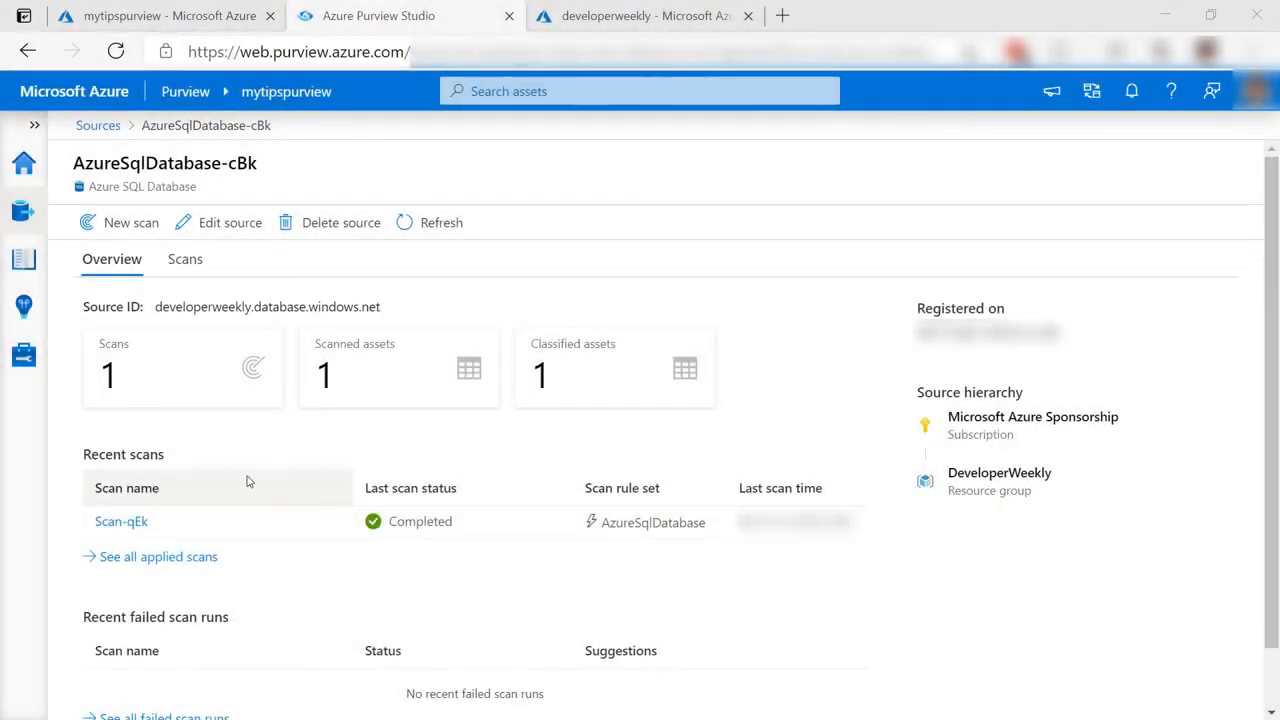
click(25, 316)
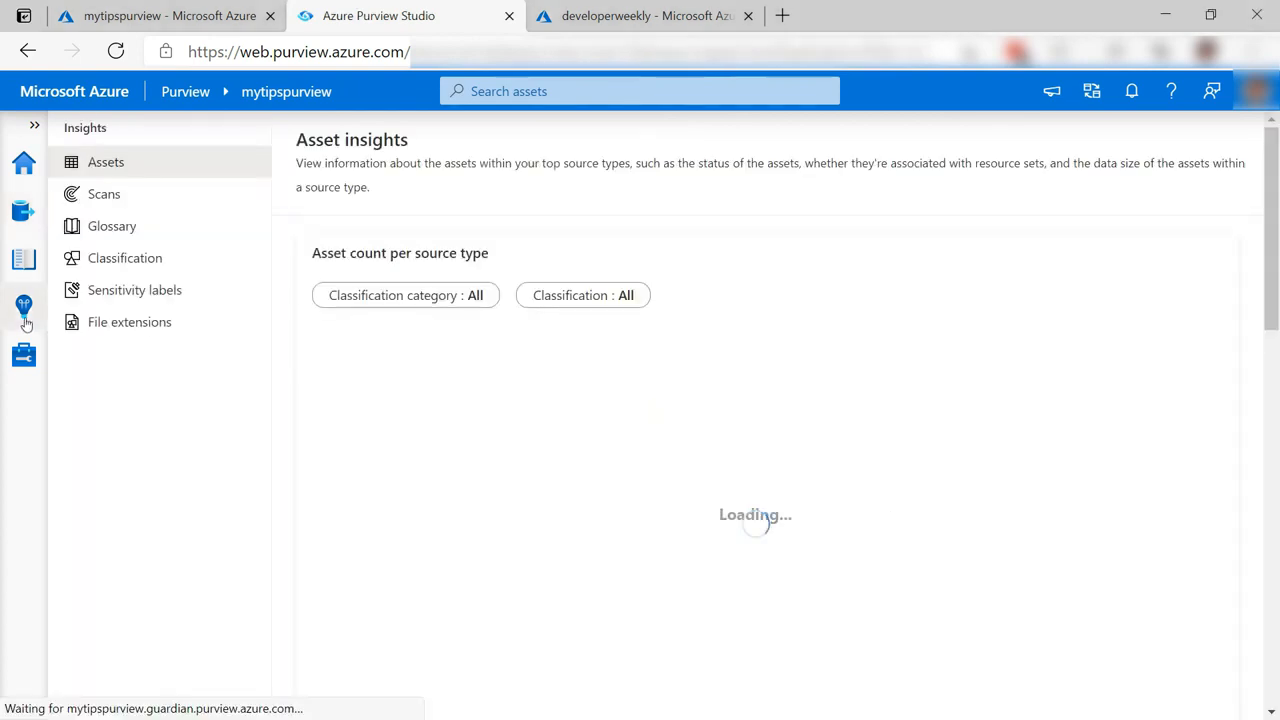